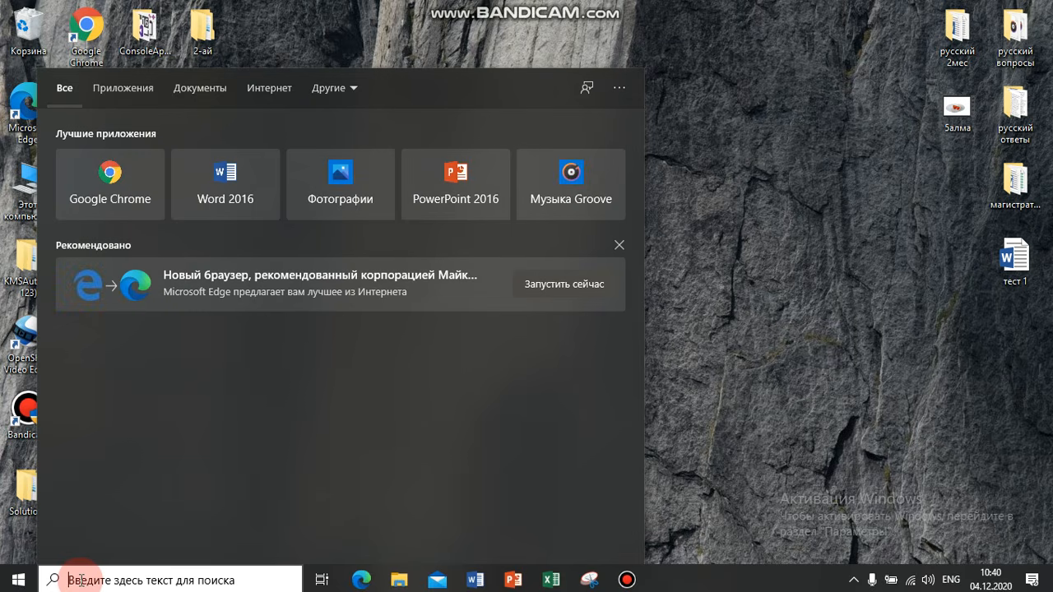
Open Excel 2016, create a blank workbook and maximize its window
type("exce")
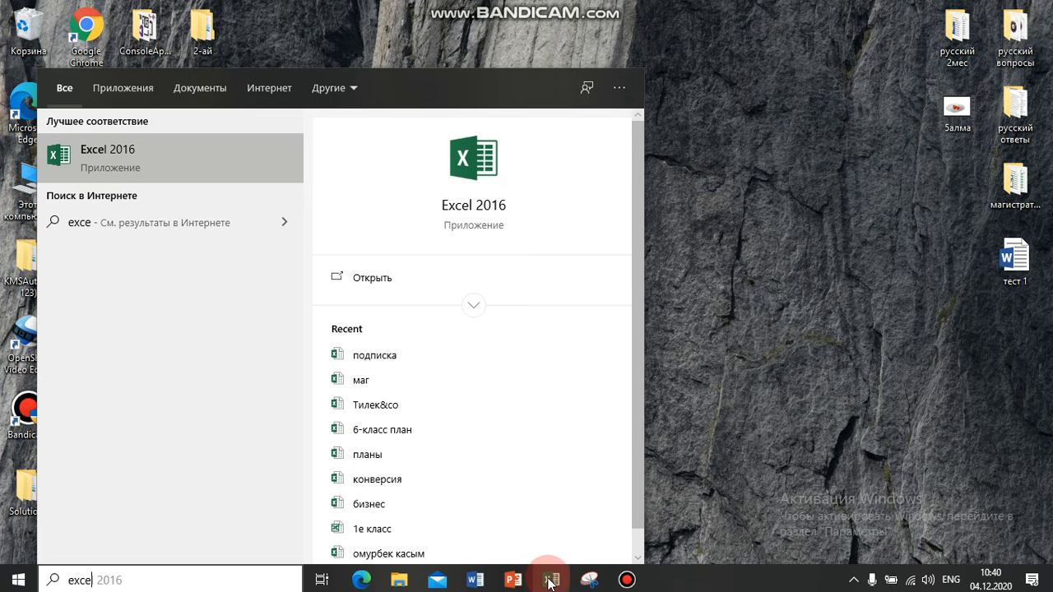
left_click(161, 154)
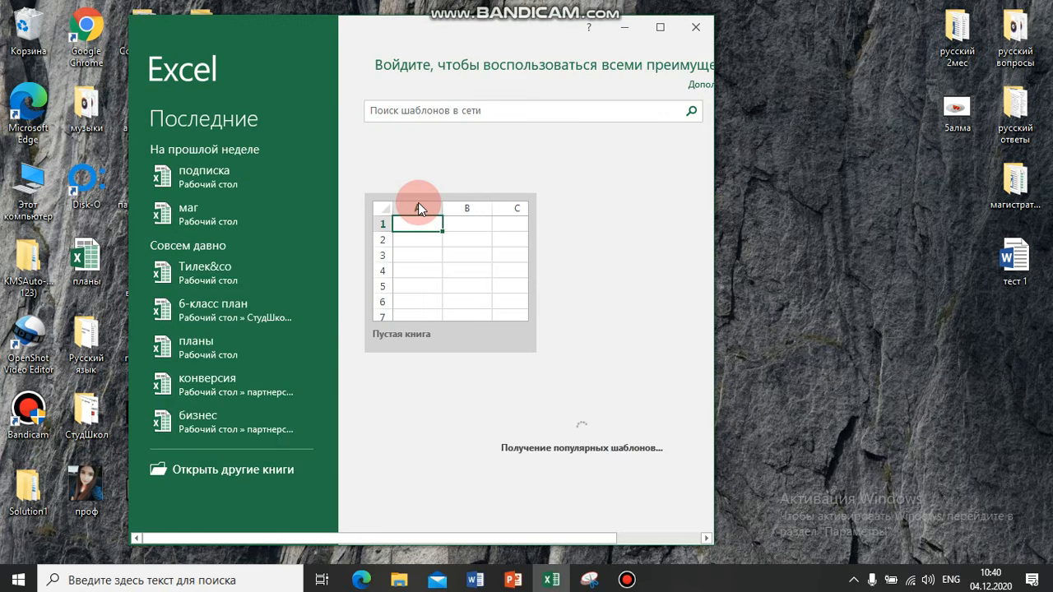
left_click(669, 122)
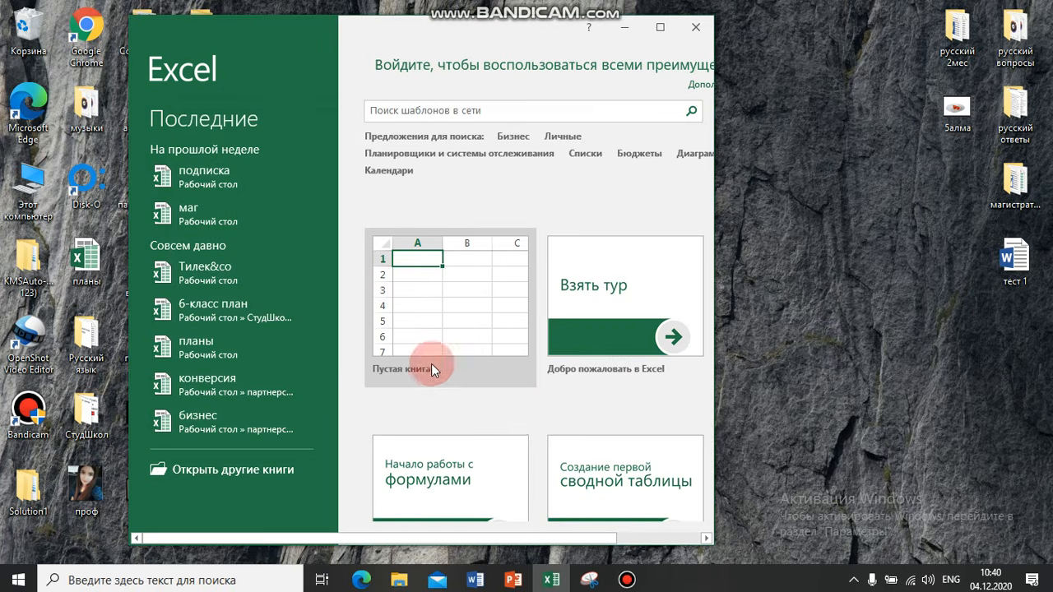
left_click(445, 313)
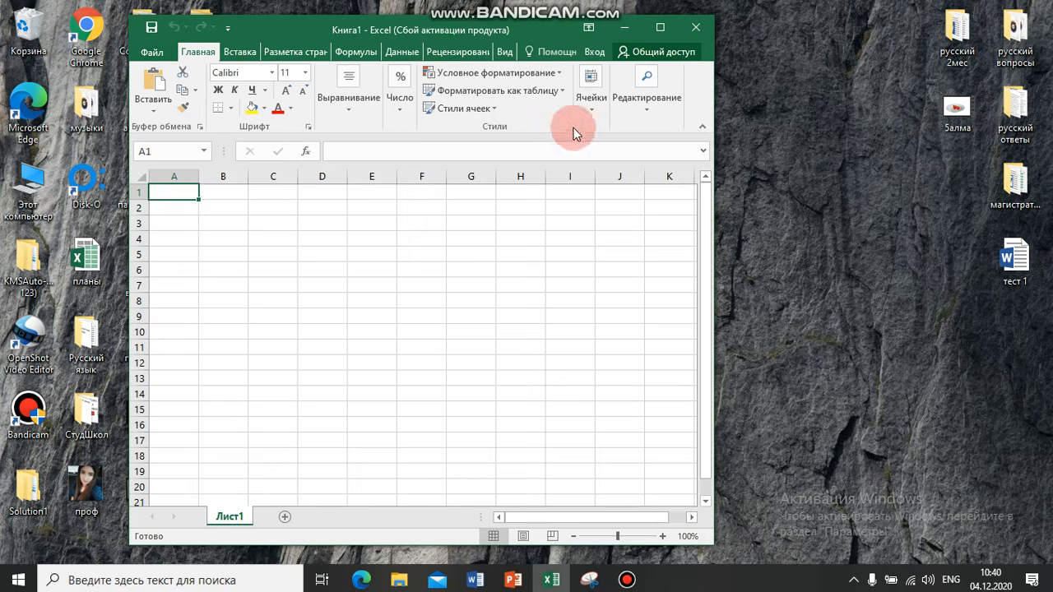
left_click(660, 27)
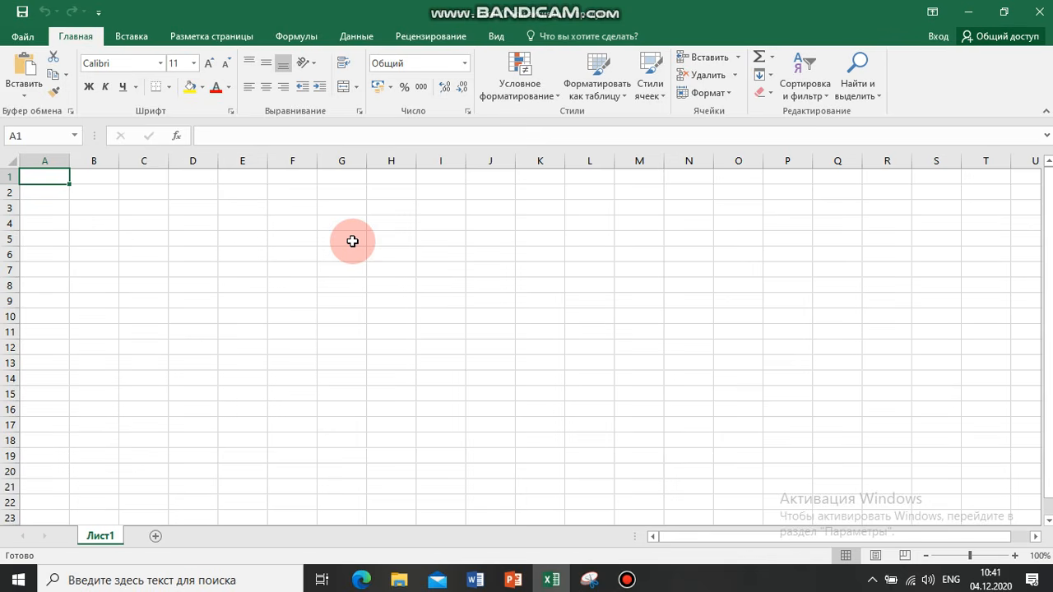
left_click(97, 178)
left_click(145, 174)
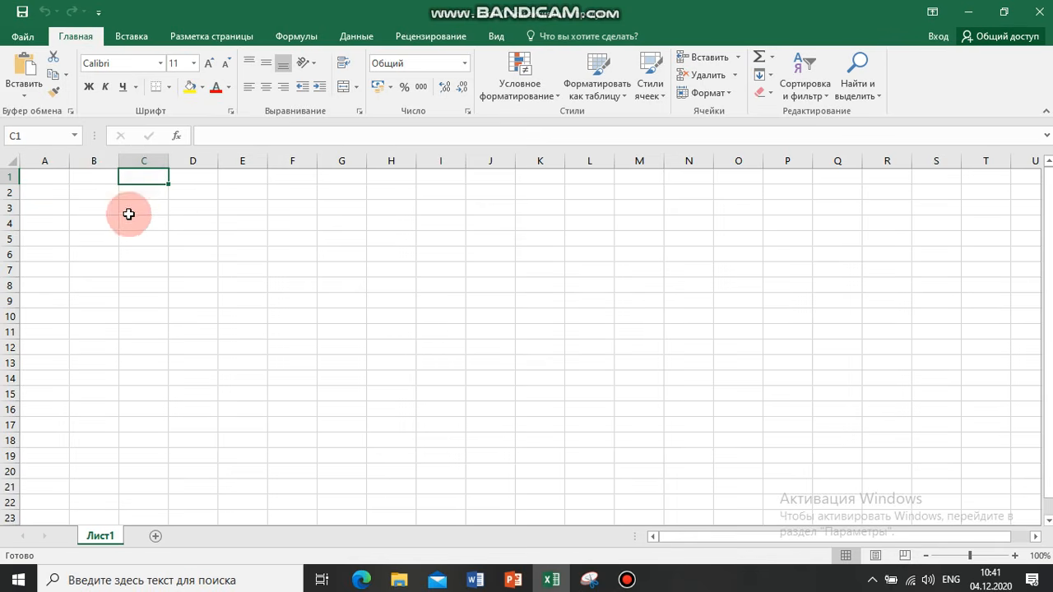
left_click(51, 194)
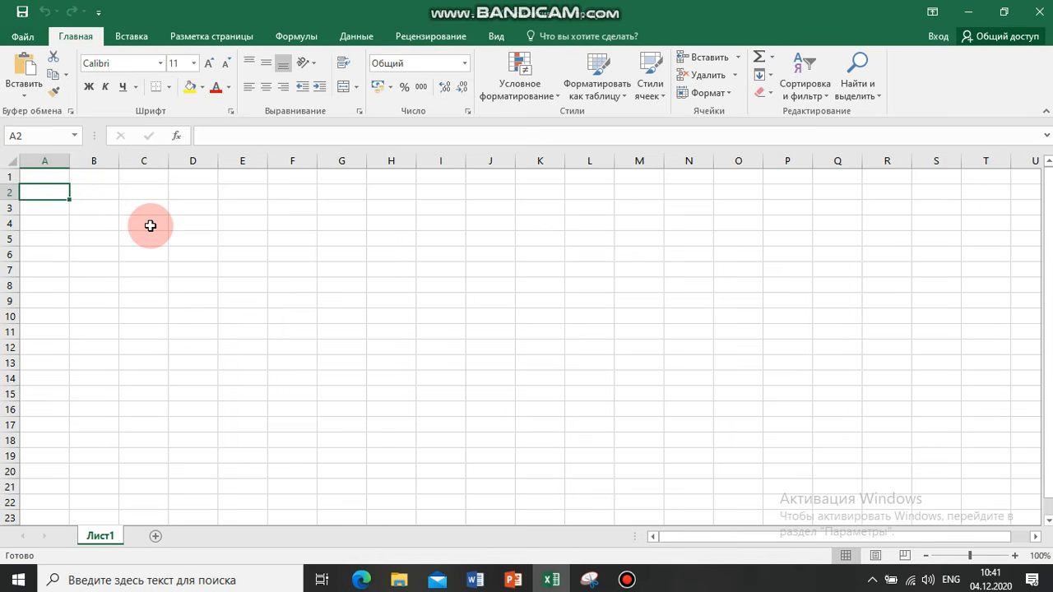
left_click(42, 175)
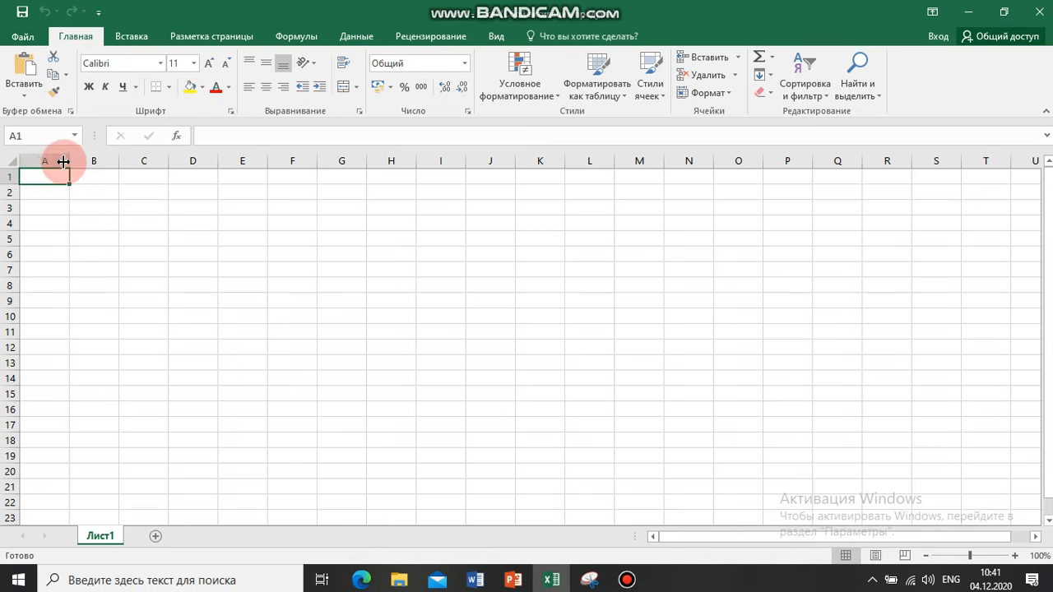
Widen column A to a little under three times its default width
left_click_drag(70, 161, 131, 161)
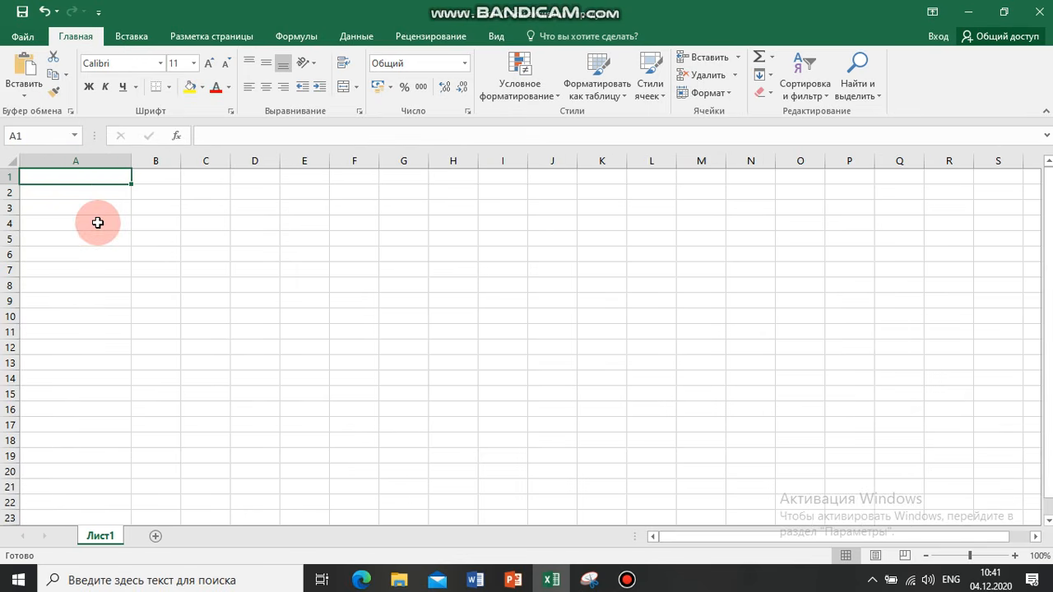
left_click(138, 196)
left_click(90, 173)
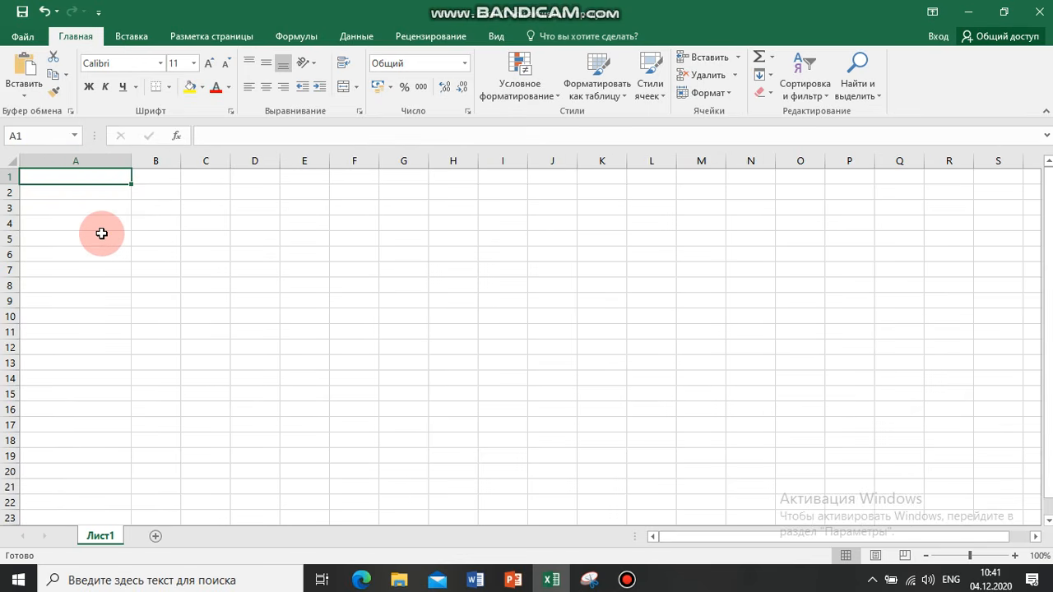
left_click(165, 206)
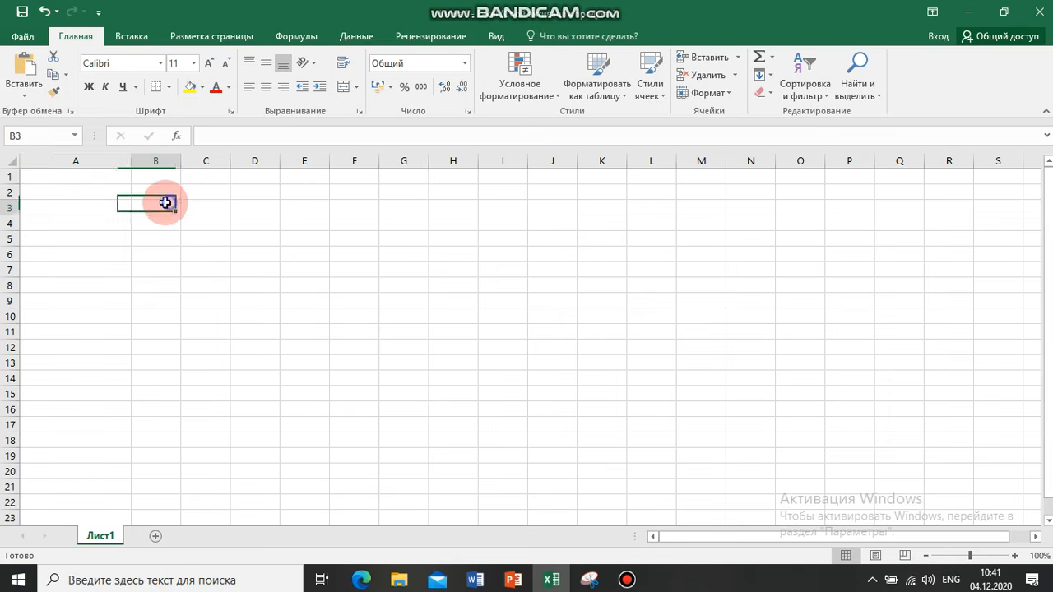
left_click(77, 161)
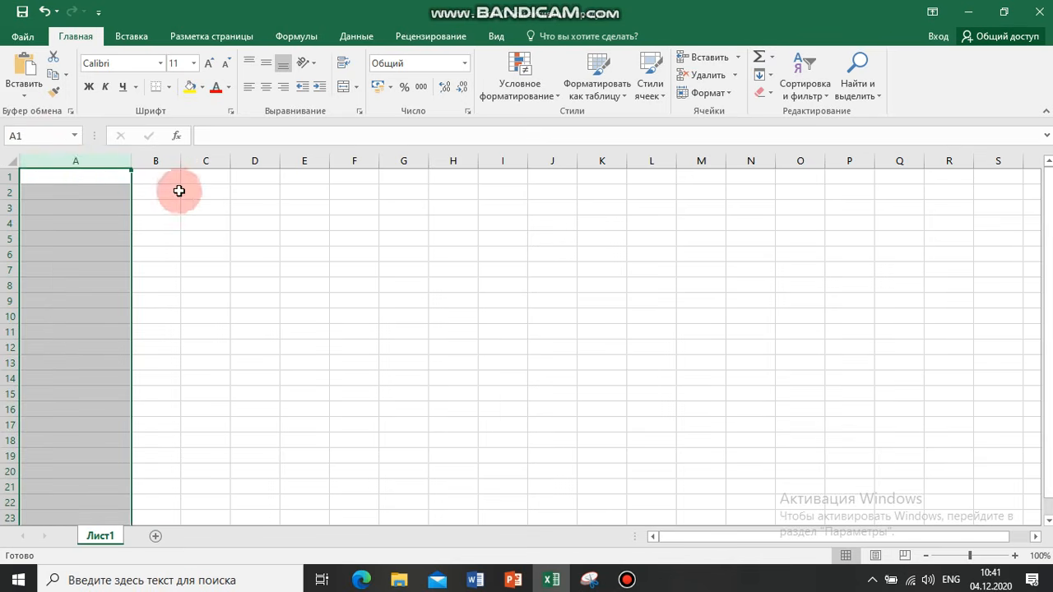
left_click(160, 209)
left_click(88, 161)
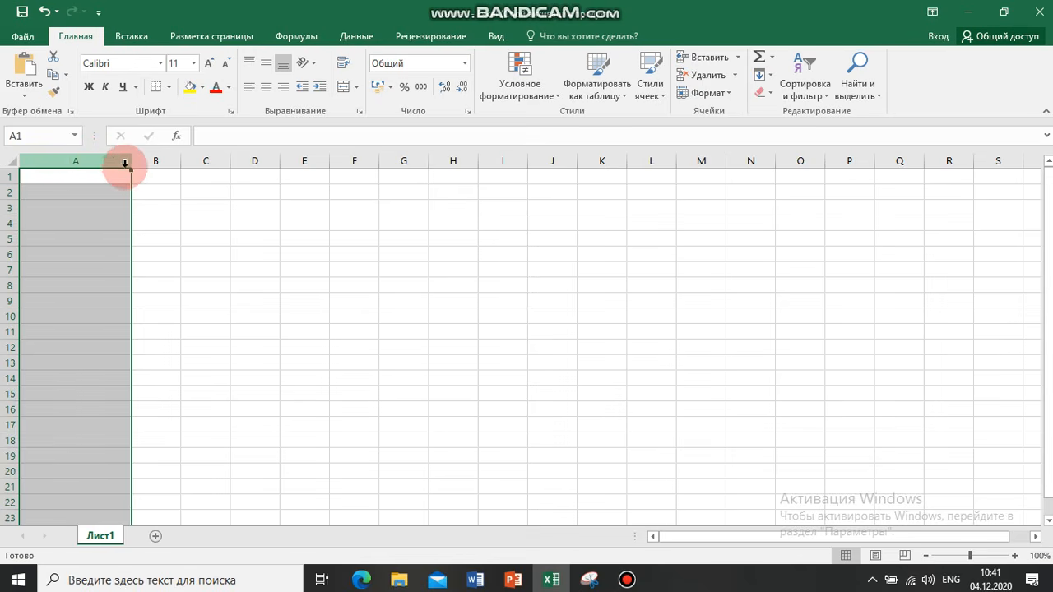
left_click_drag(130, 162, 155, 160)
Widen column B to about twice its default width
left_click(179, 202)
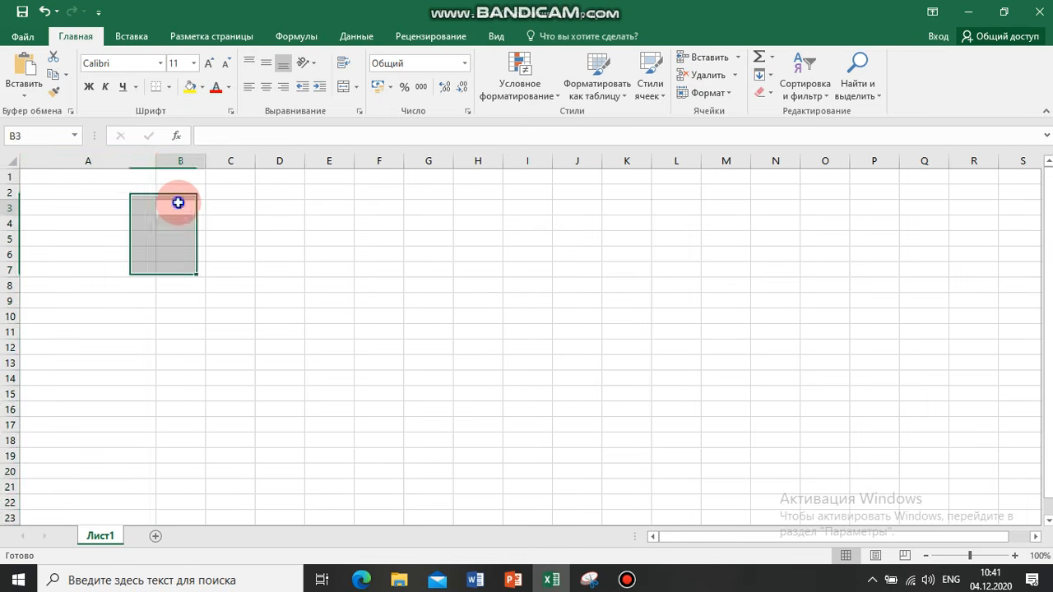
left_click(176, 161)
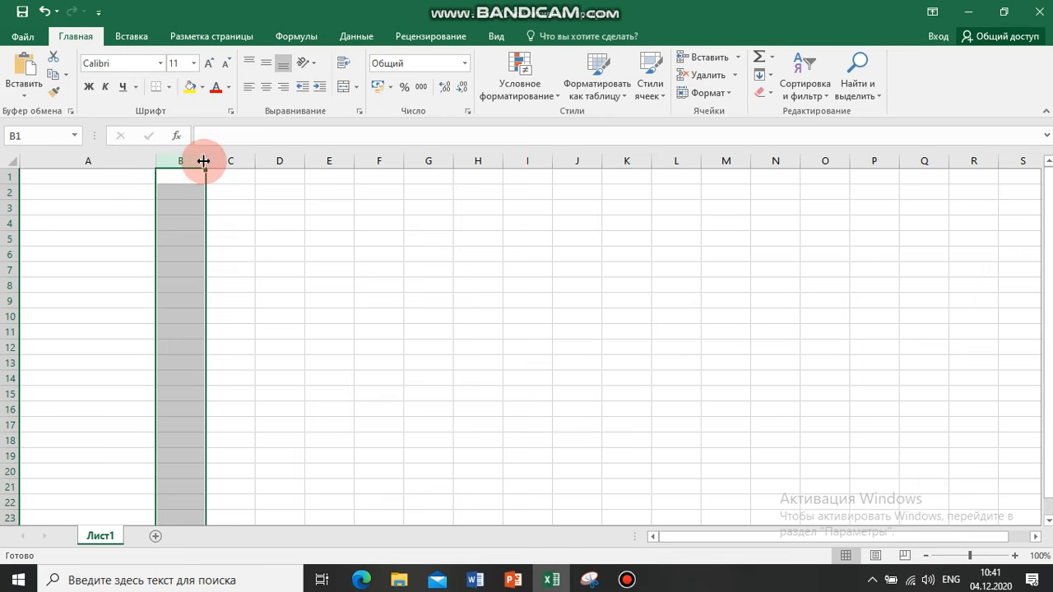
left_click_drag(204, 160, 264, 161)
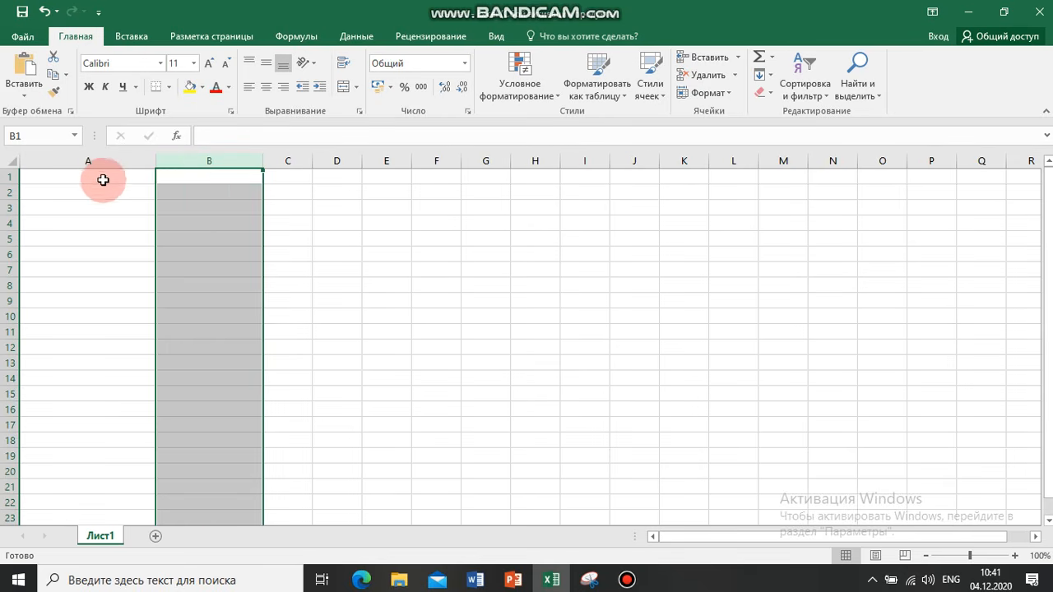
Enter the header "осумдуктор" in cell A1, using the Russian keyboard layout
left_click(76, 182)
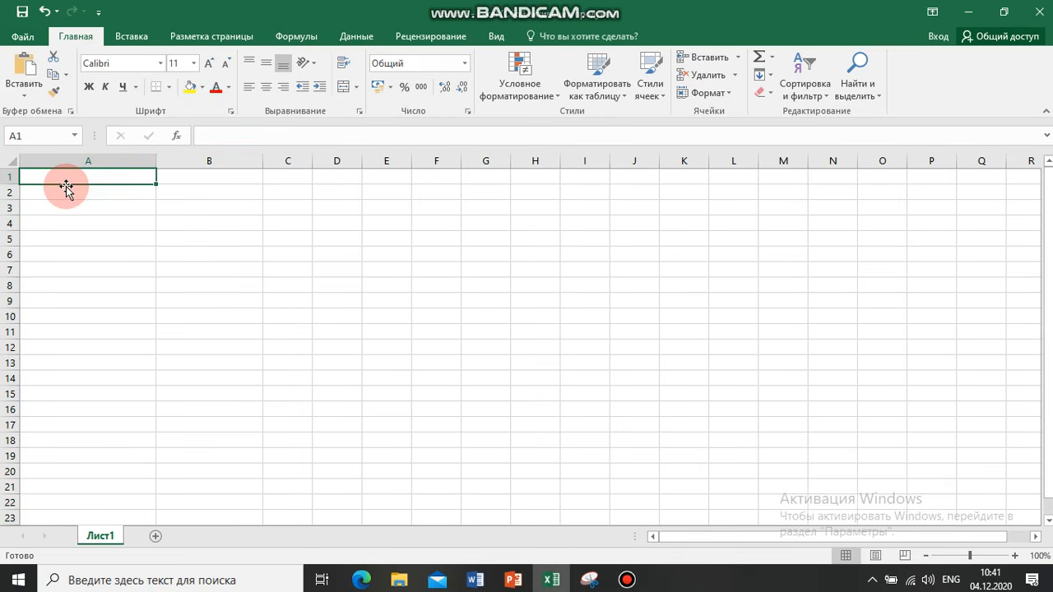
type("jcevle")
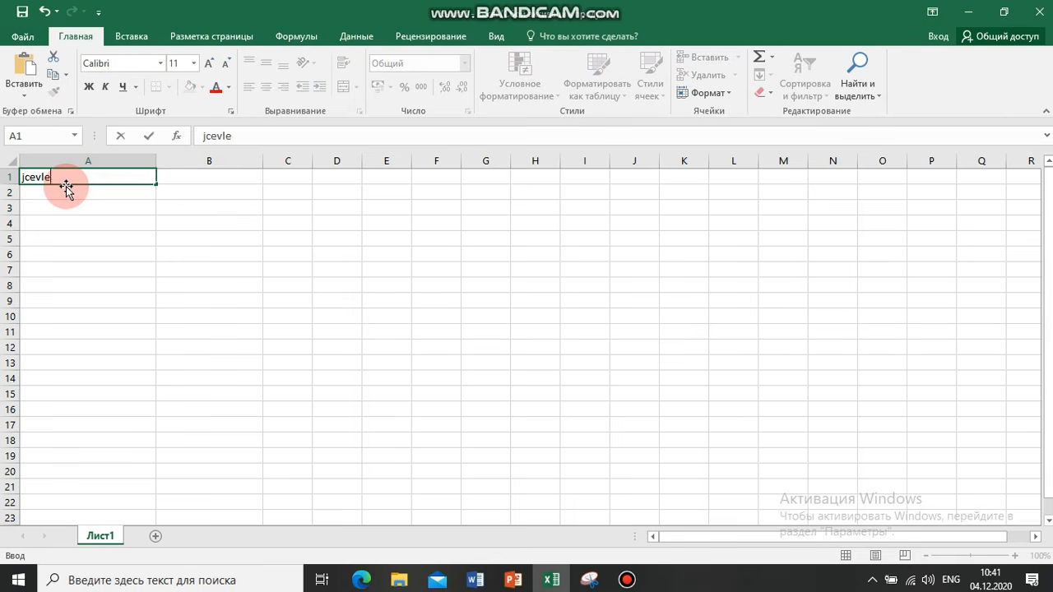
type("rnjh")
key("BackSpace")
key("BackSpace")
key("BackSpace")
key("BackSpace")
key("BackSpace")
key("BackSpace")
key("BackSpace")
key("BackSpace")
key("BackSpace")
key("alt+shift")
type("осумдуктор")
key("ctrl+Return")
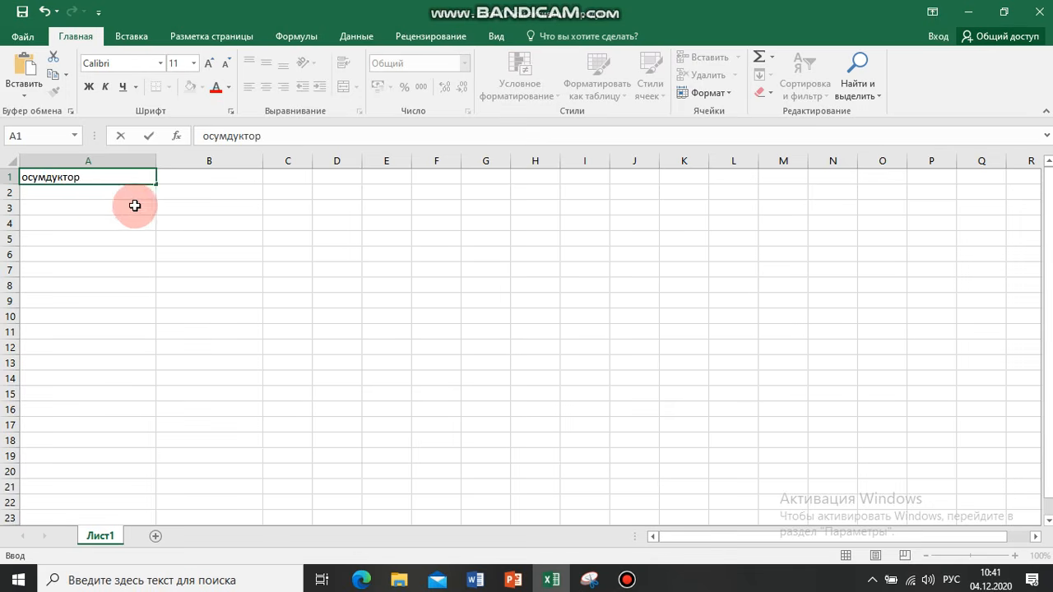
Enter the headers "баасы" in cell B1 and "салмагы" in cell C1
key("Right")
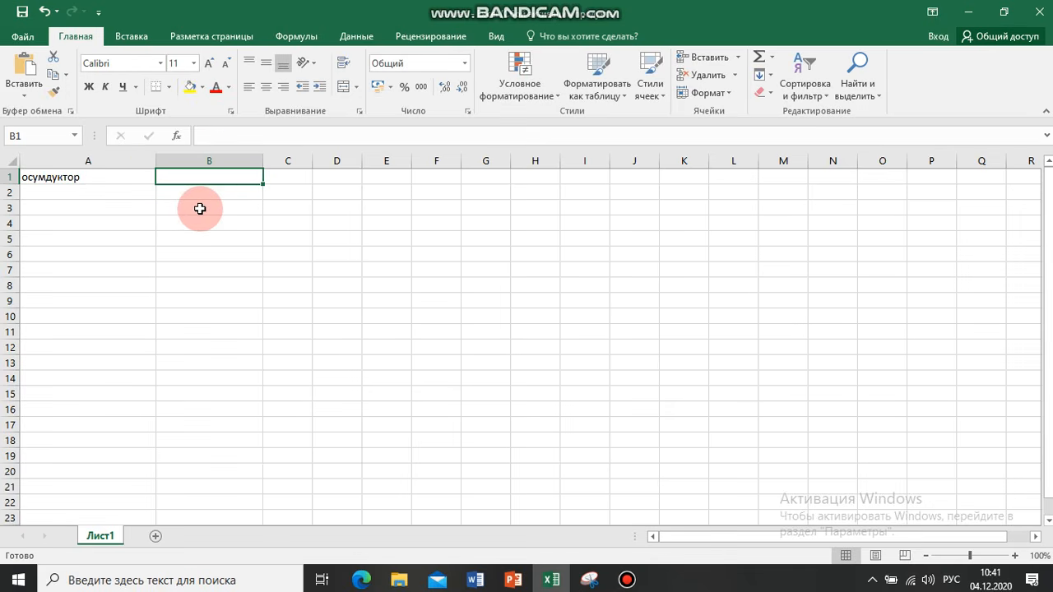
type("баасы")
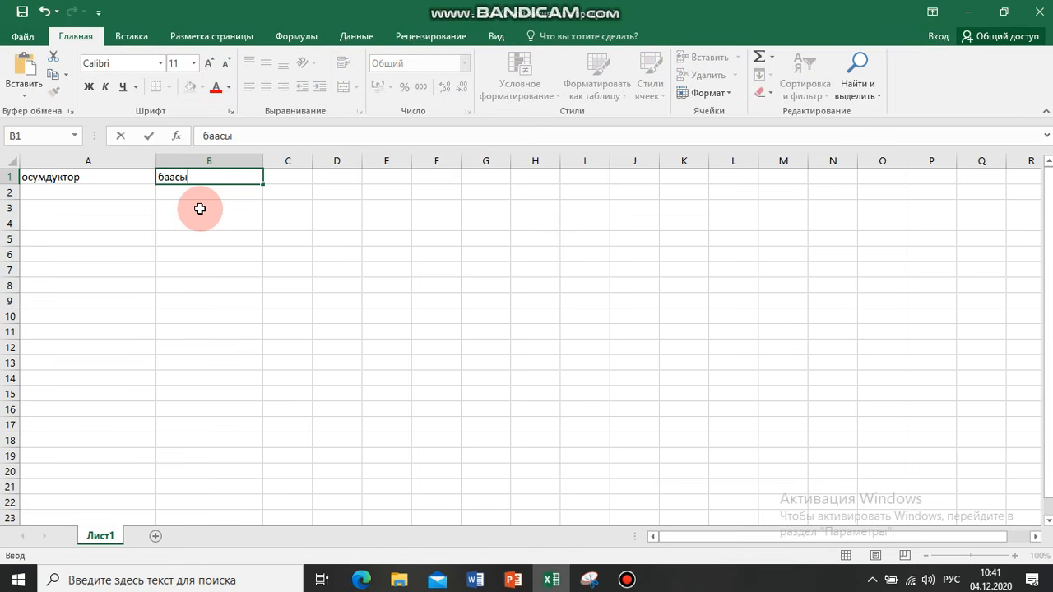
left_click(285, 179)
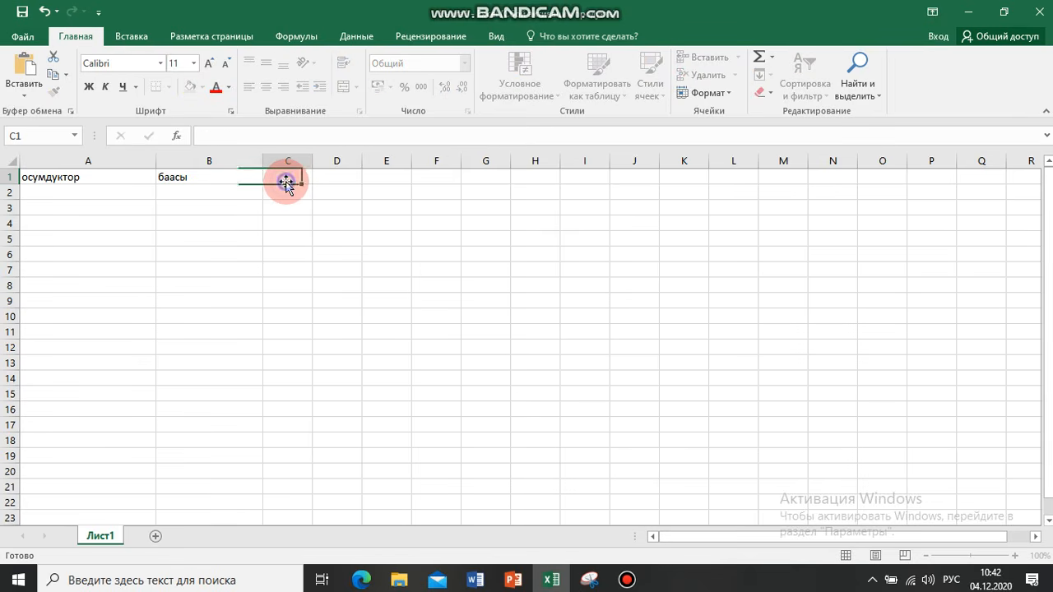
type("салмагы")
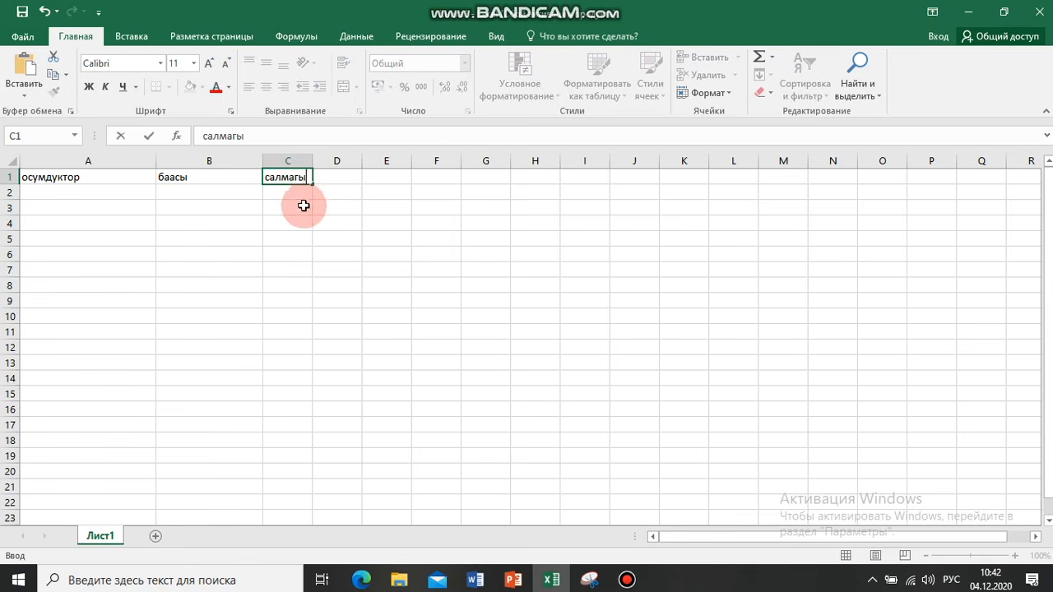
key("Return")
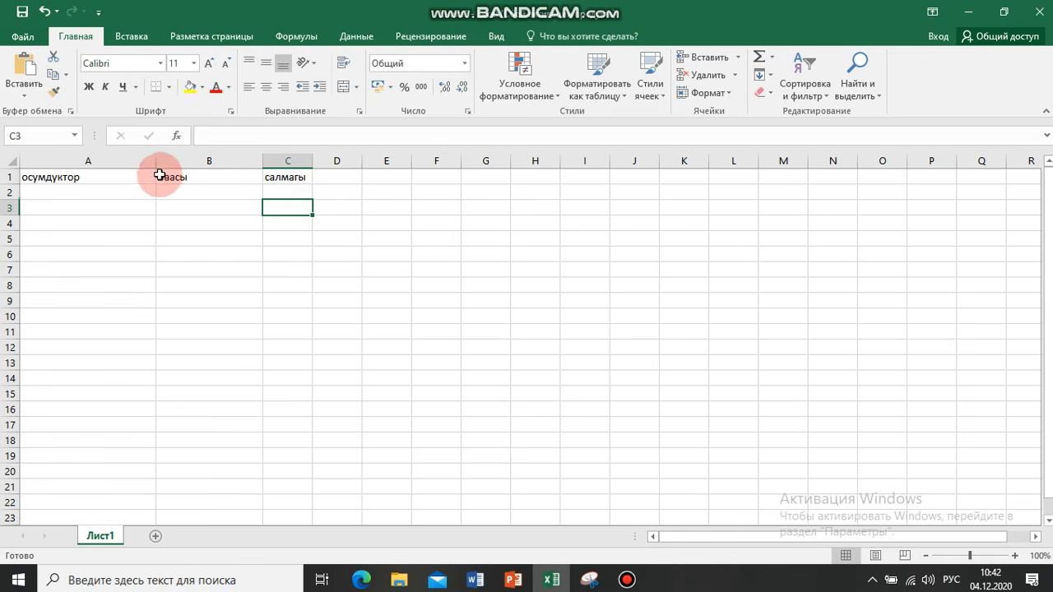
Narrow column B so it fits closely around its header "баасы"
left_click(198, 176)
left_click(228, 158)
left_click_drag(260, 159, 198, 158)
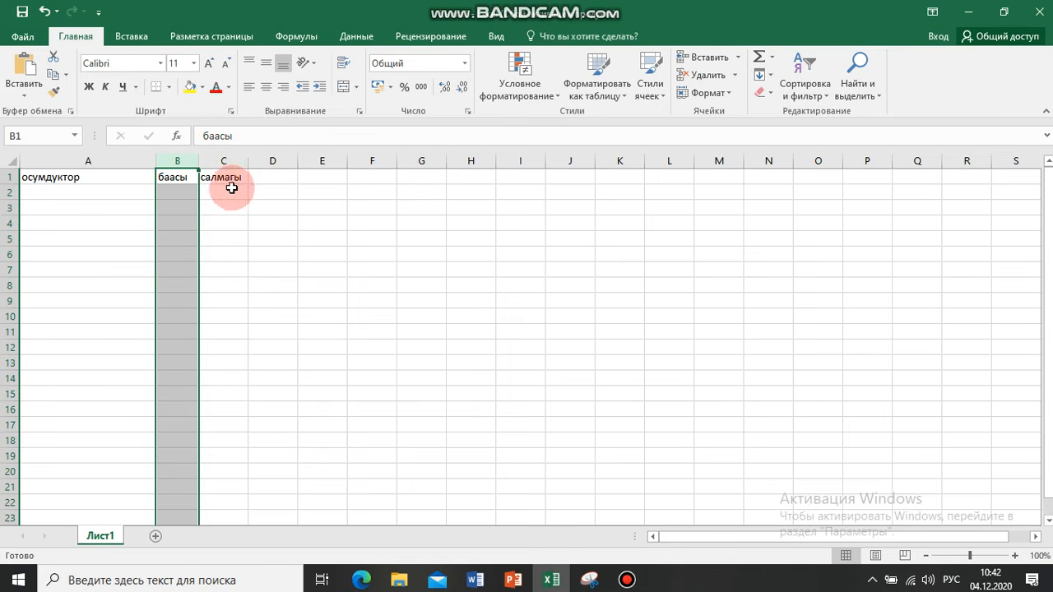
Enter the header "суммасы" in cell D1 and make column D slightly wider than the default
left_click(261, 177)
left_click_drag(297, 158, 329, 158)
type("суммасы")
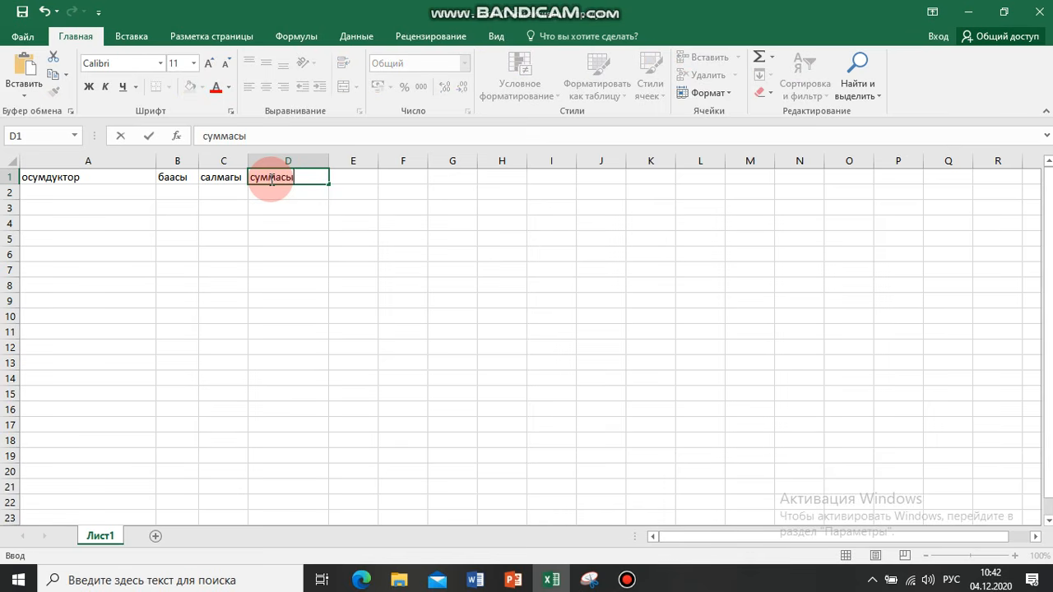
key("Return")
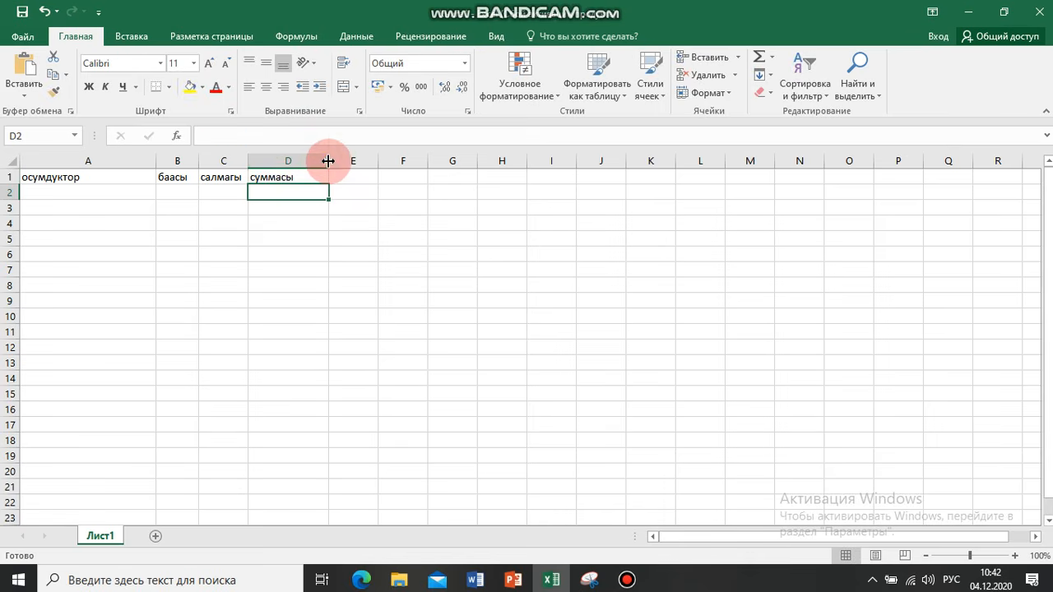
left_click_drag(327, 161, 310, 161)
Enter "картошка" in cell A2 as the first product
left_click(54, 197)
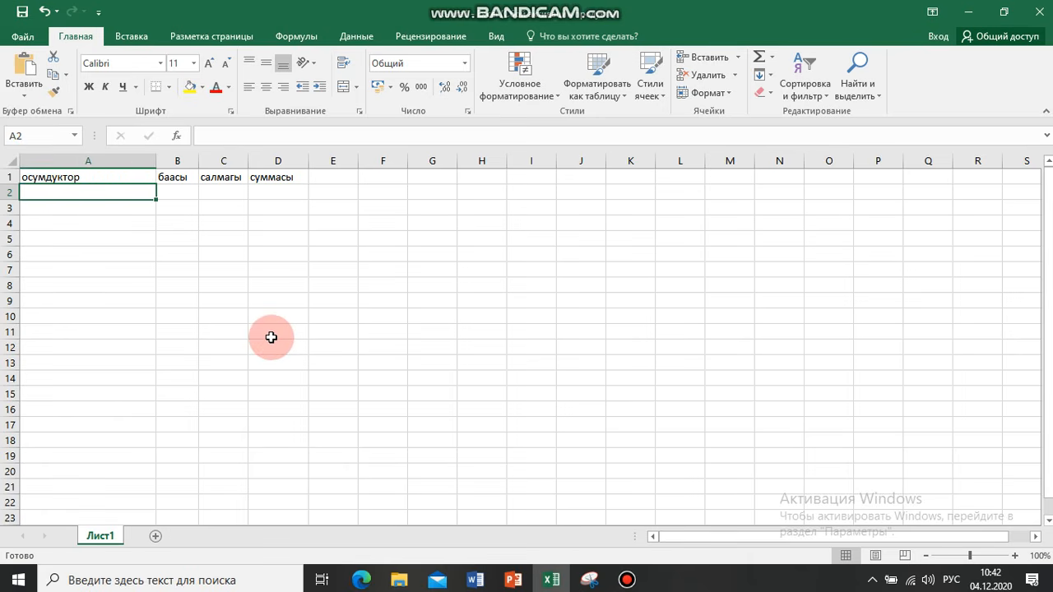
type("картошку")
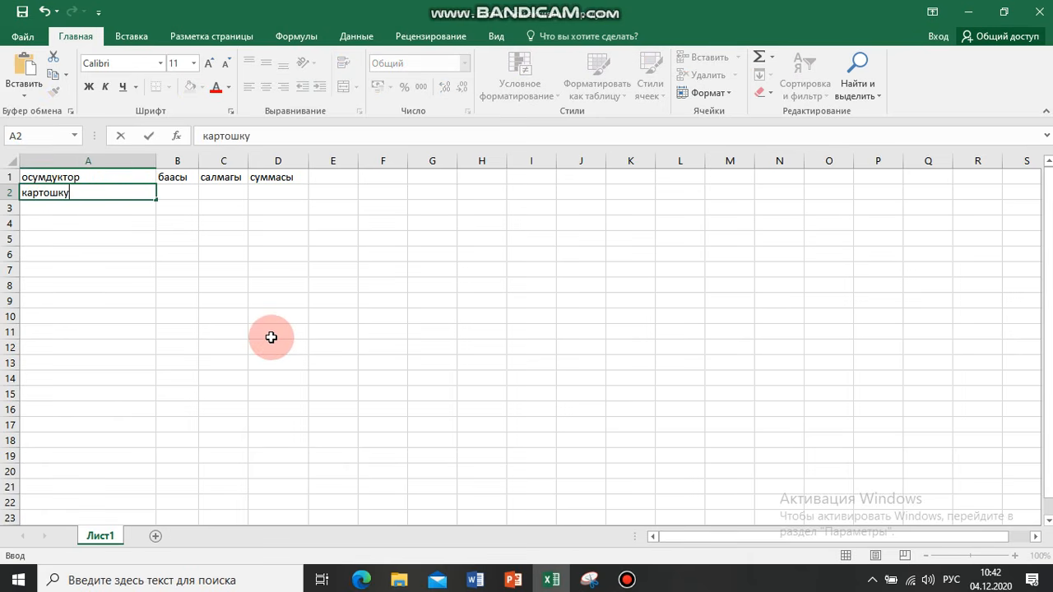
key("BackSpace")
type("а")
key("Return")
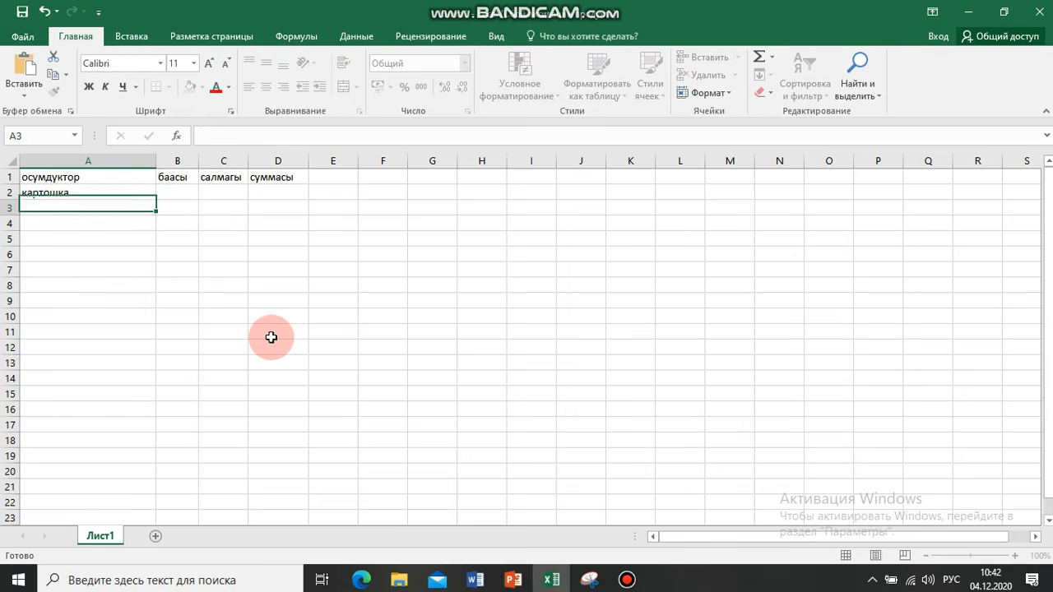
List the products "сабиз", "кызылча" and "пияз" in cells A3 to A5
type("сабиз")
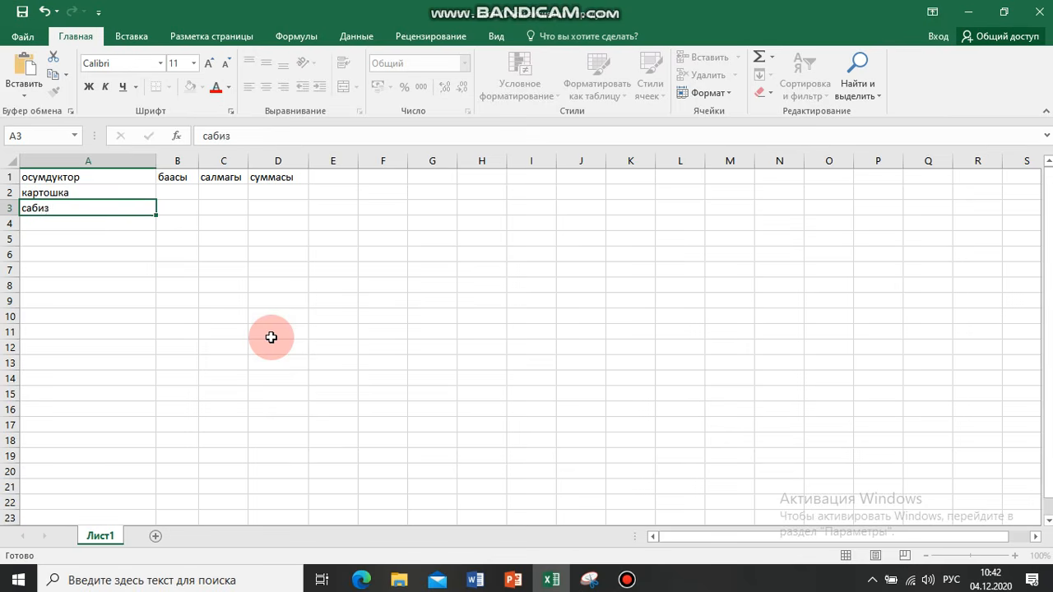
key("Return")
type("кызылча")
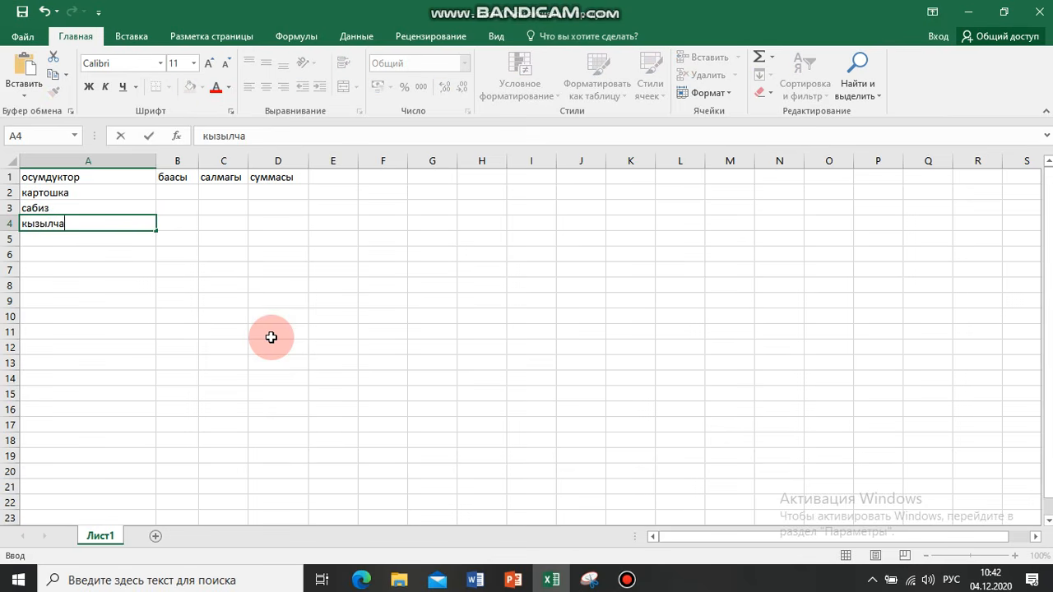
key("Return")
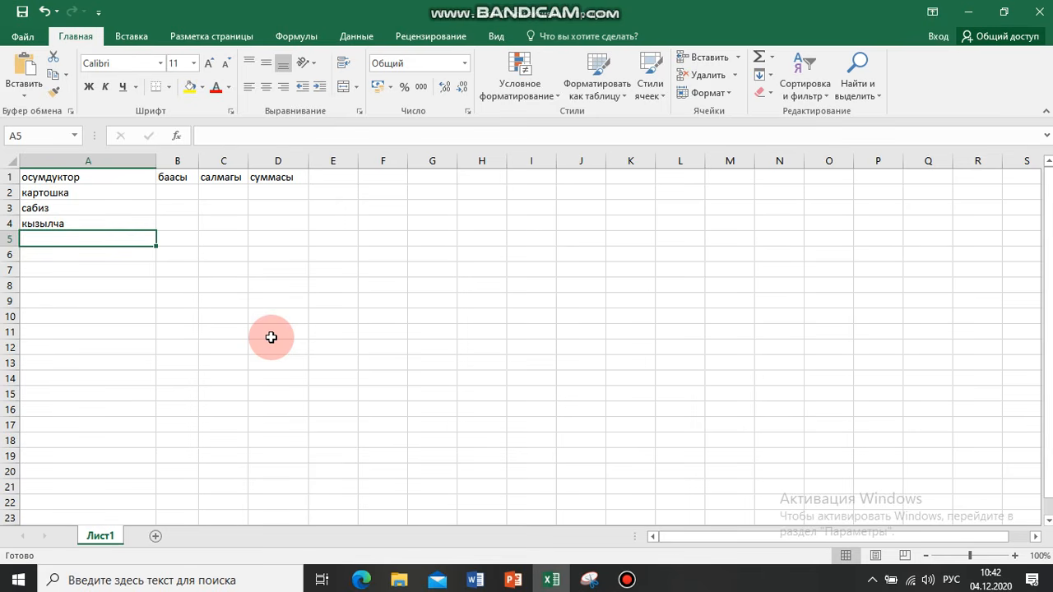
type("р")
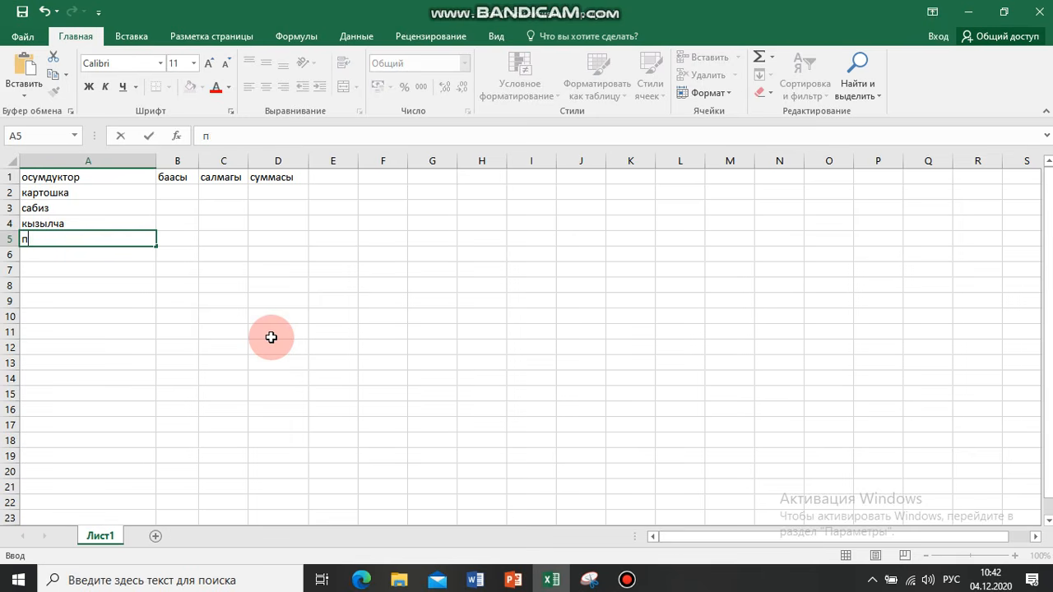
type("ияз")
key("Return")
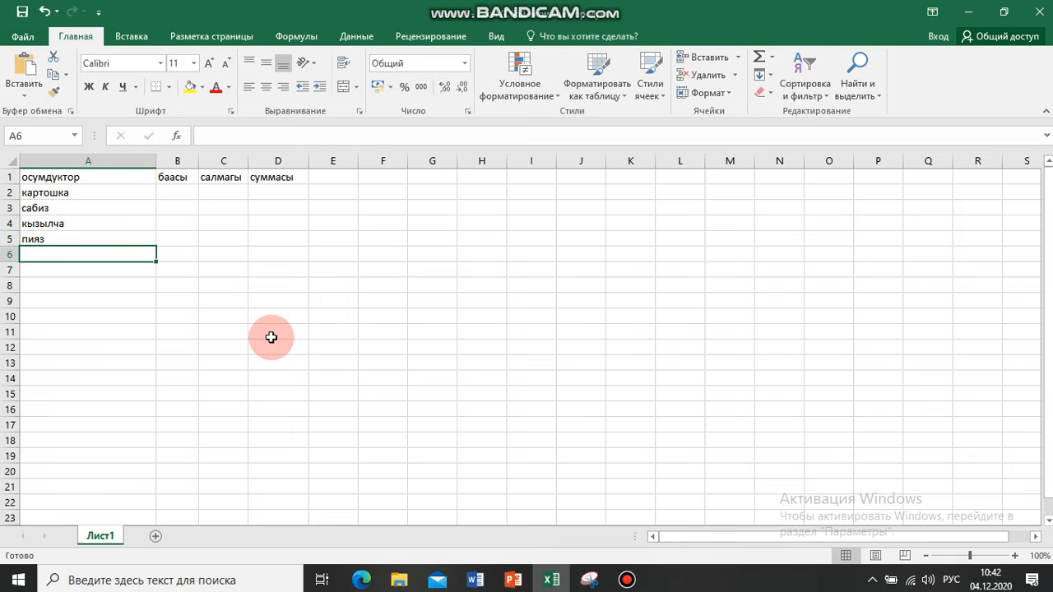
Enter "чеснок" in cell A6 as the last product
type("чеснок")
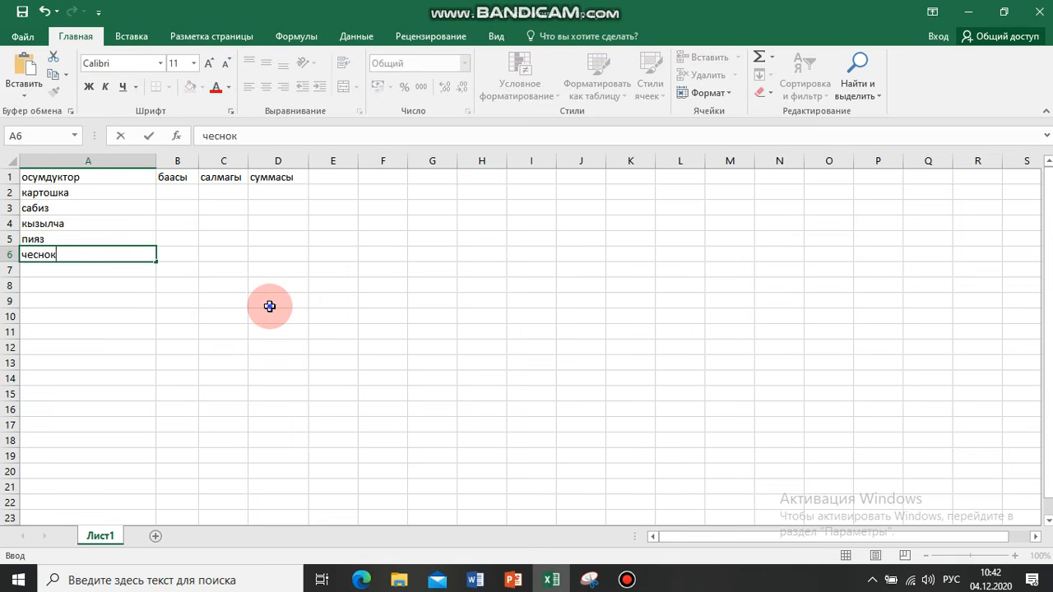
left_click(268, 302)
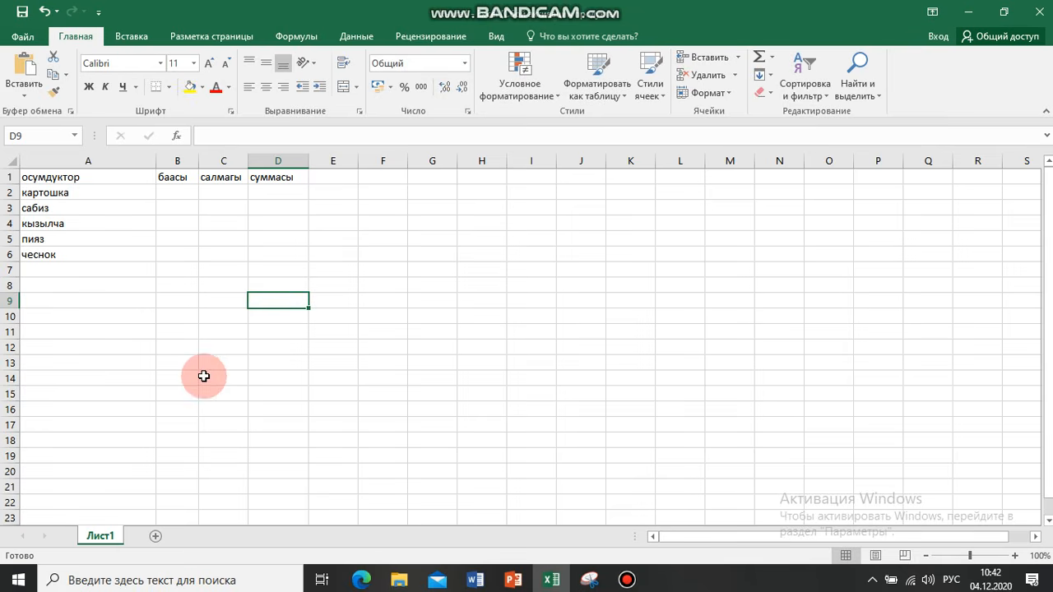
Enter the prices 25, 30, 35, 25 and 120 in cells B2 to B6 under "баасы"
left_click(177, 192)
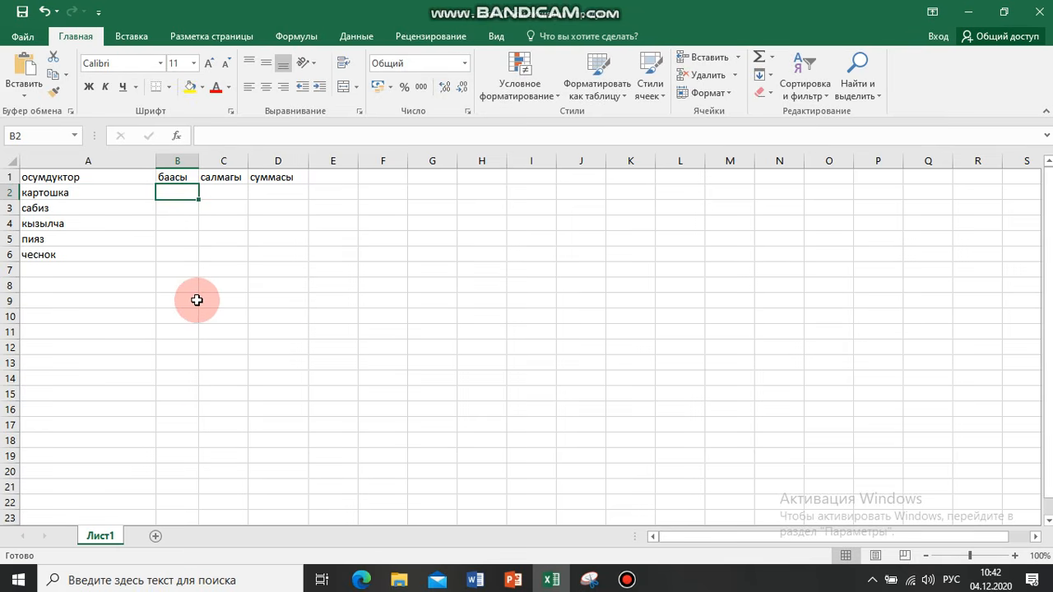
type("25")
key("Return")
type("30")
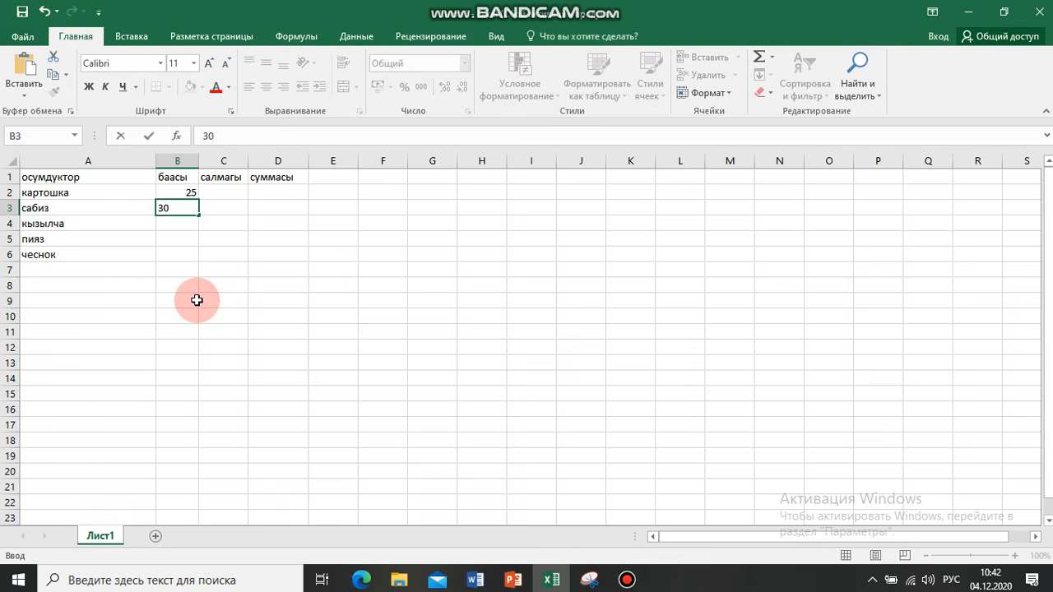
key("Return")
type("35")
key("Return")
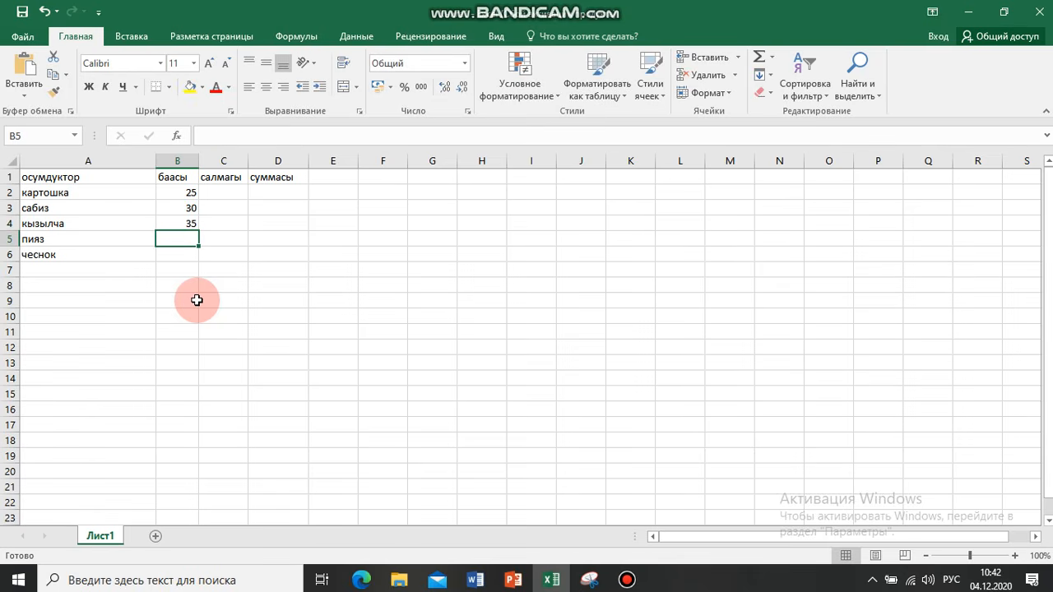
type("3")
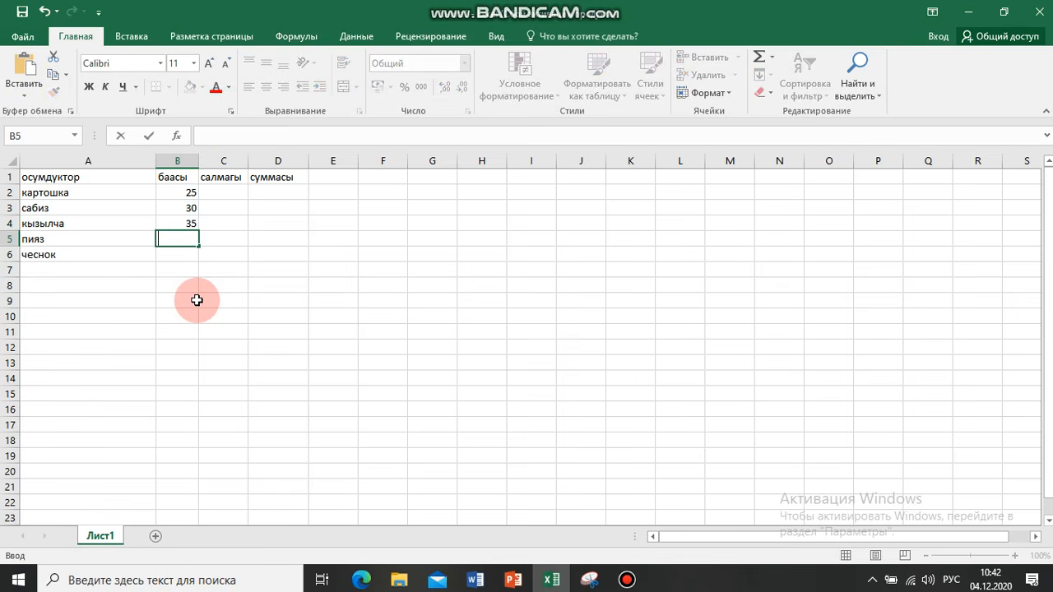
type("25")
key("Return")
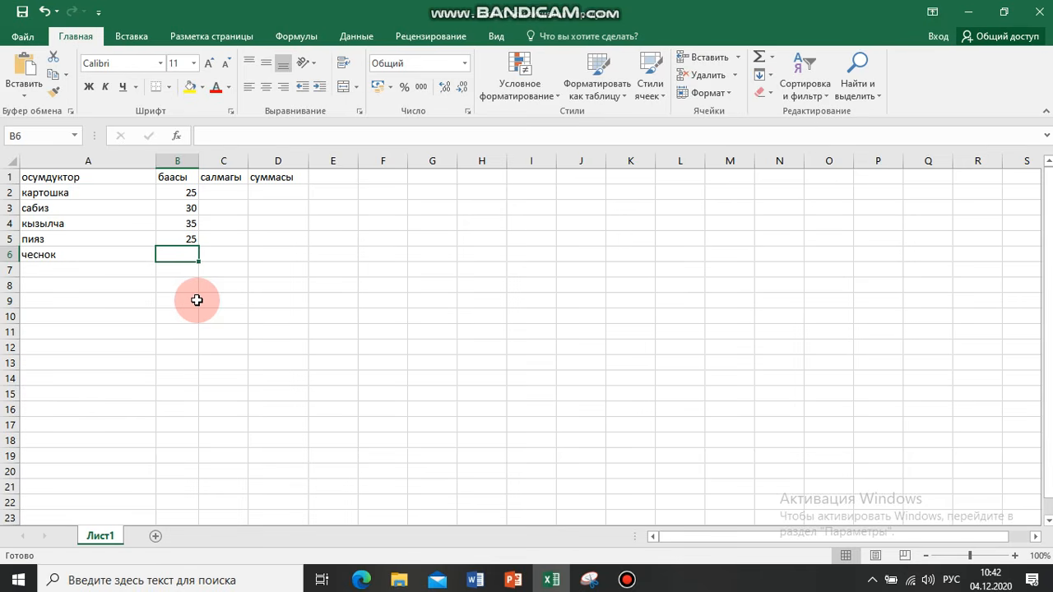
type("120")
key("Return")
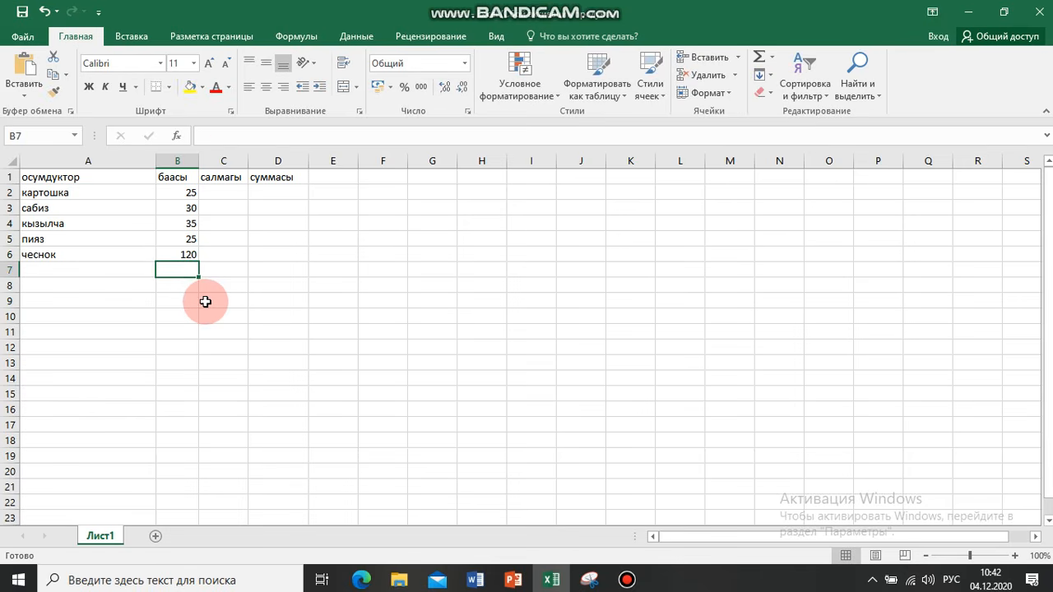
Enter 5 as the weight of "картошка" in cell C2
left_click(219, 190)
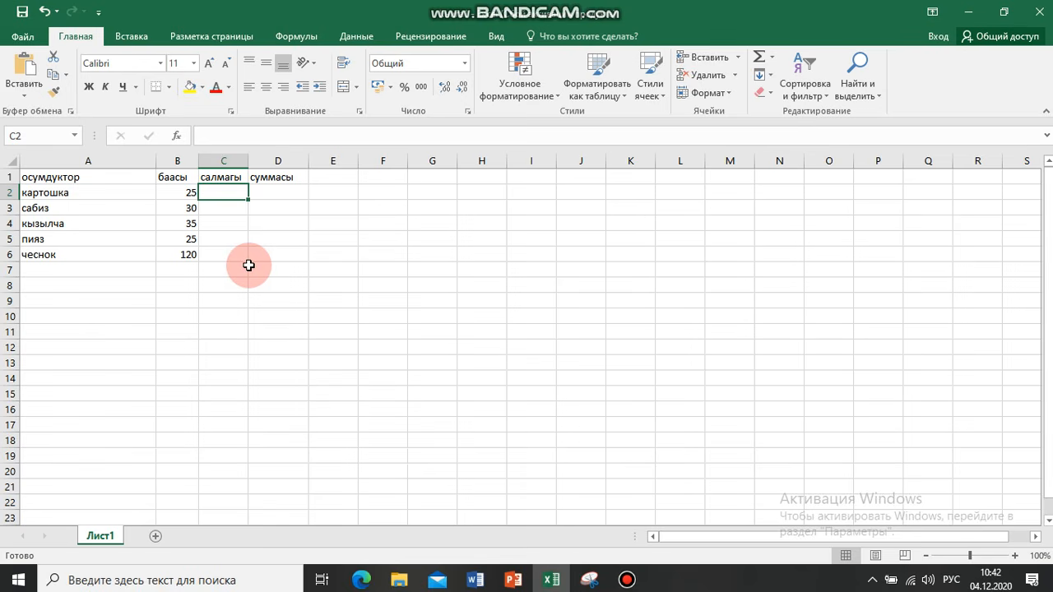
type("5")
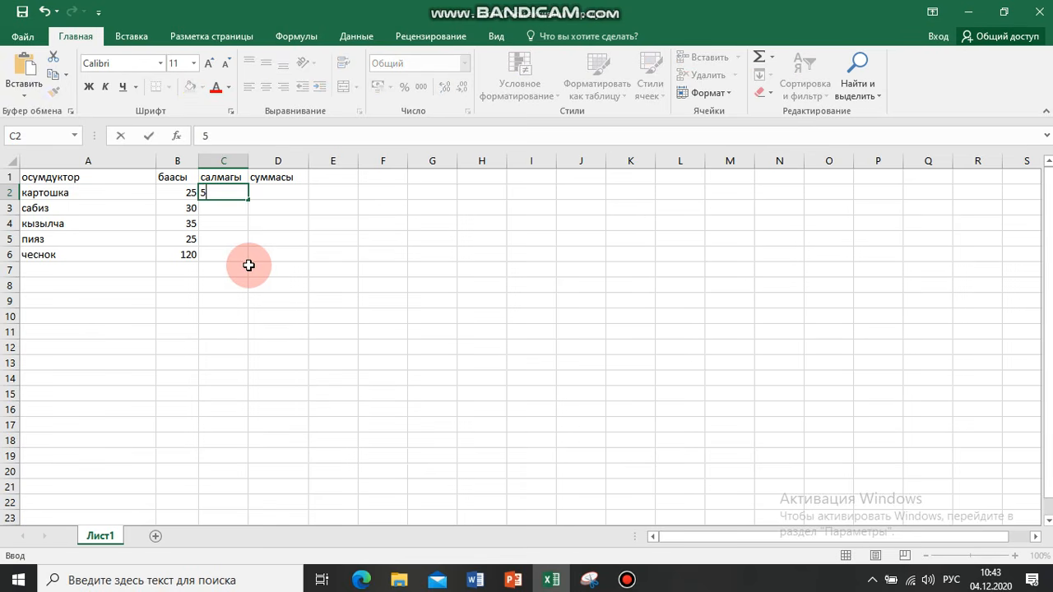
key("Return")
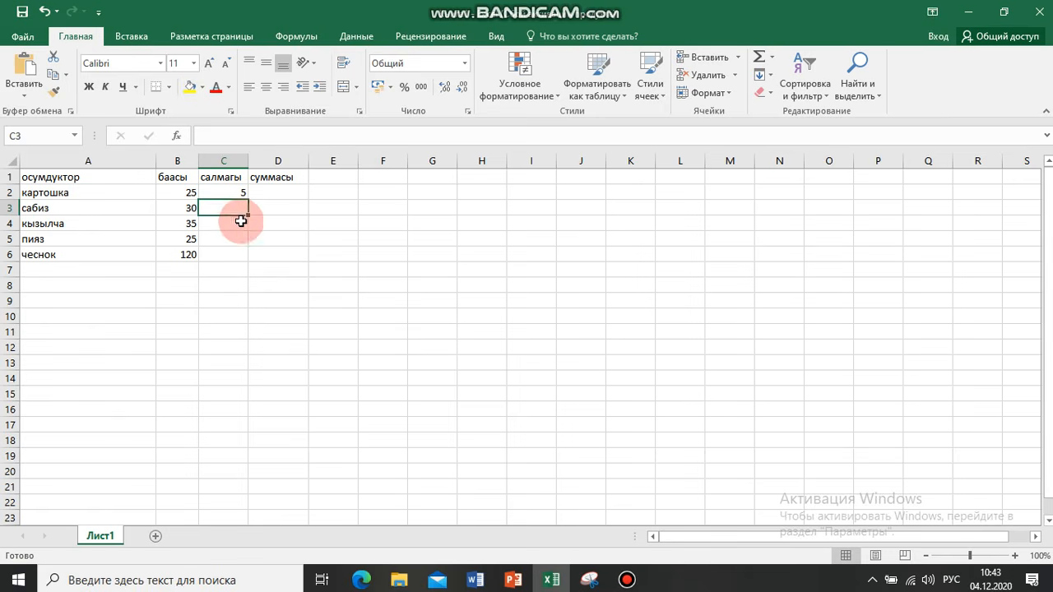
Set the weights of "картошка" and "сабиз" in cells C2 and C3 to 1000 each
left_click(228, 189)
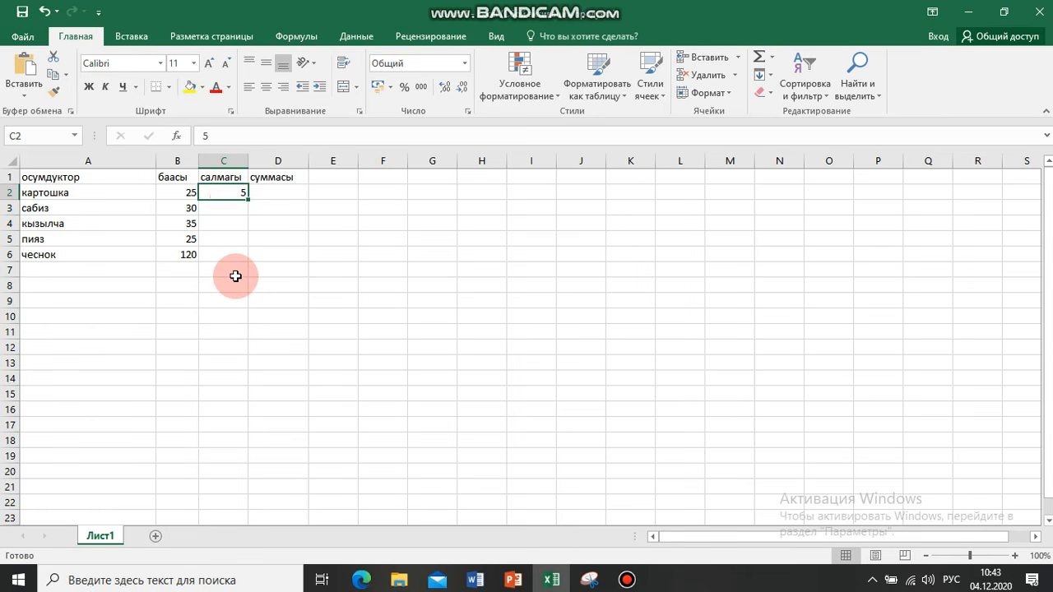
key("BackSpace")
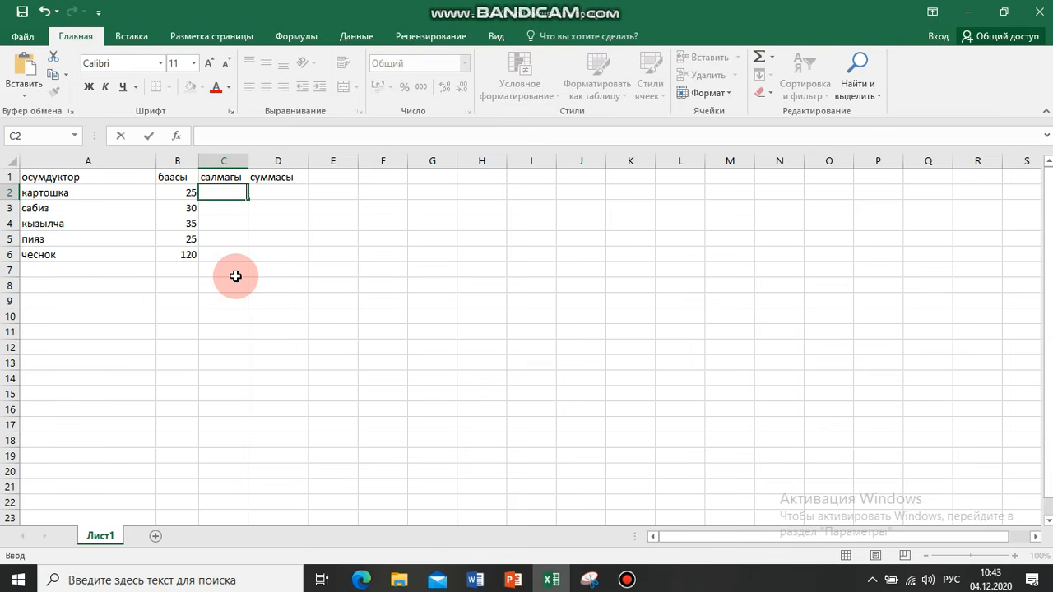
type("1000")
key("Return")
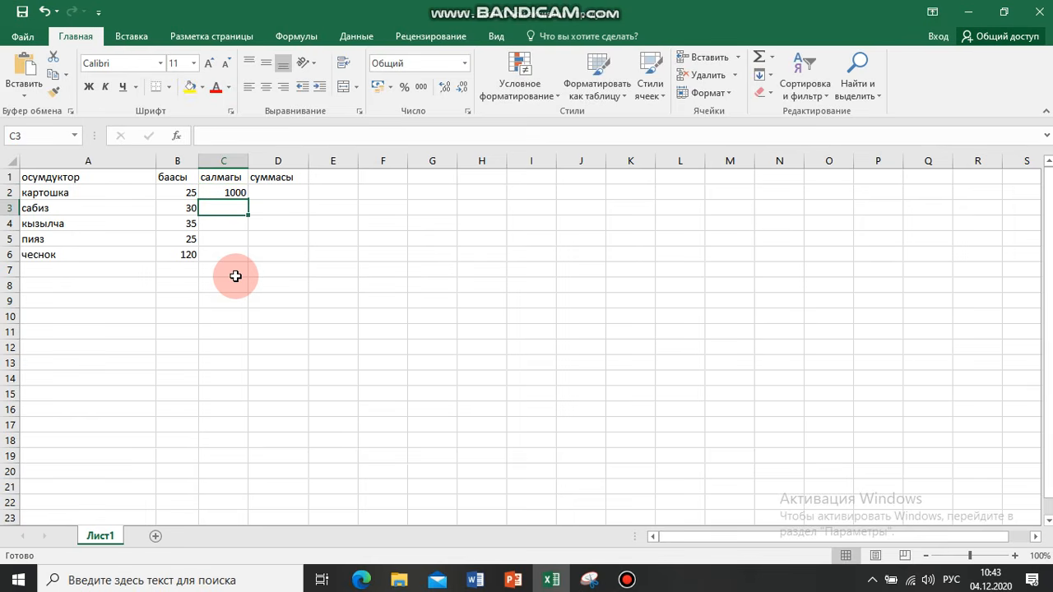
type("100")
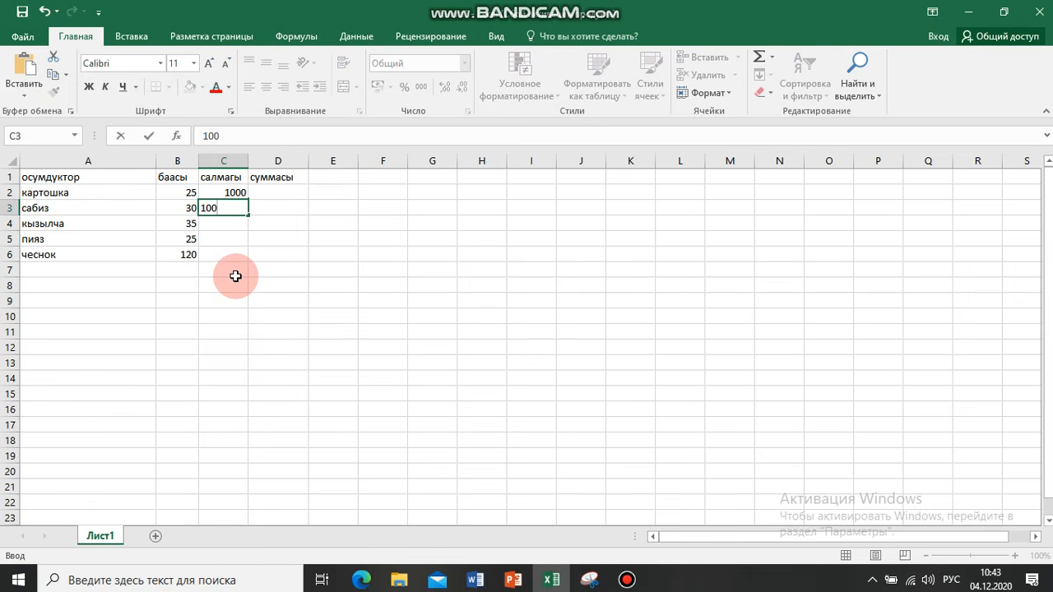
type("01")
key("Return")
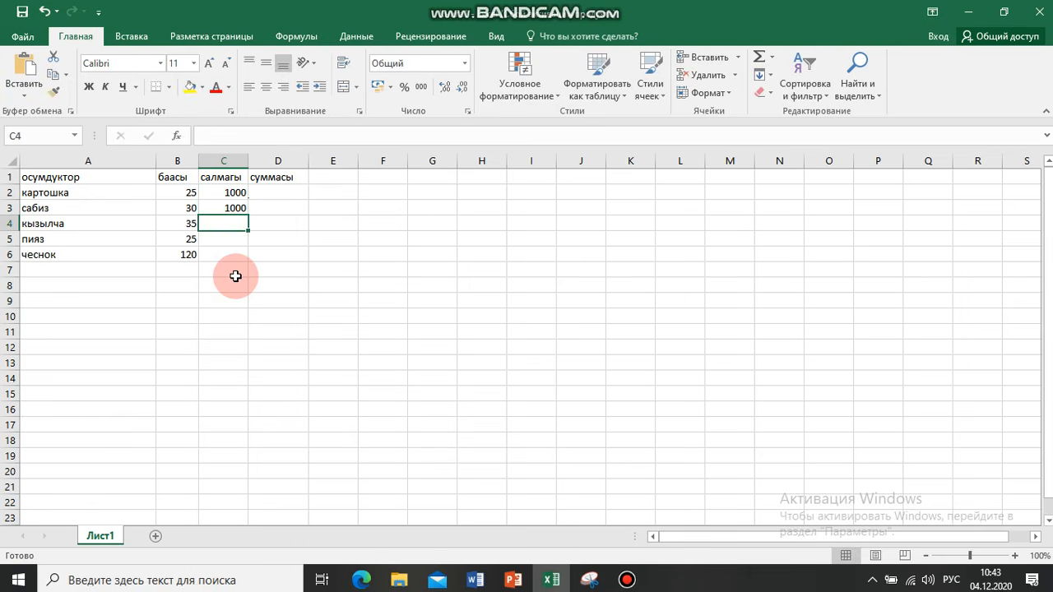
Enter 2000 as the weight of "кызылча" in cell C4
type("45")
key("BackSpace")
key("BackSpace")
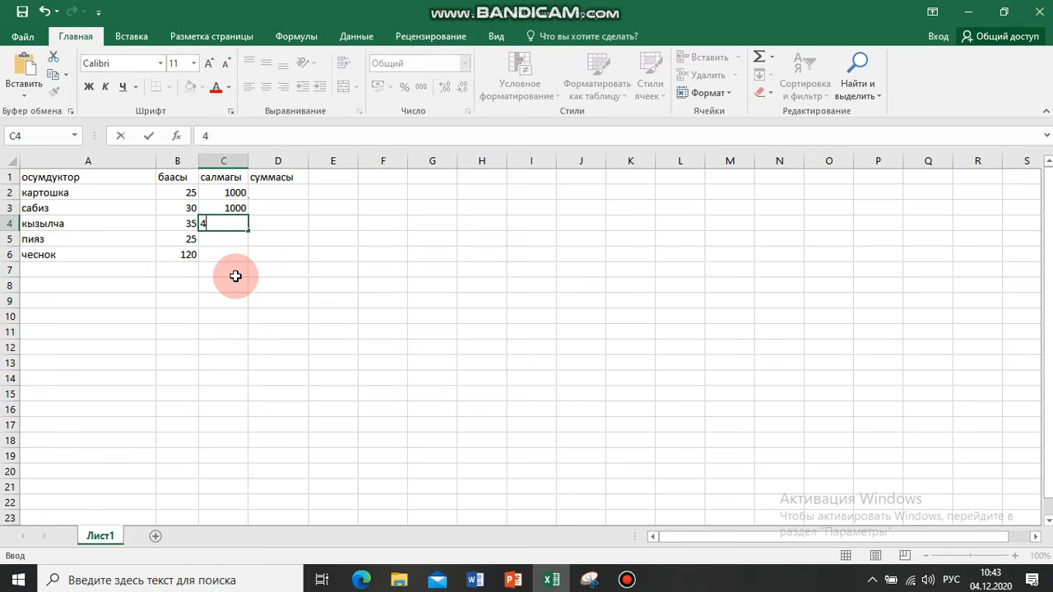
type("1000")
key("BackSpace")
key("BackSpace")
key("BackSpace")
key("BackSpace")
type("2000")
key("Return")
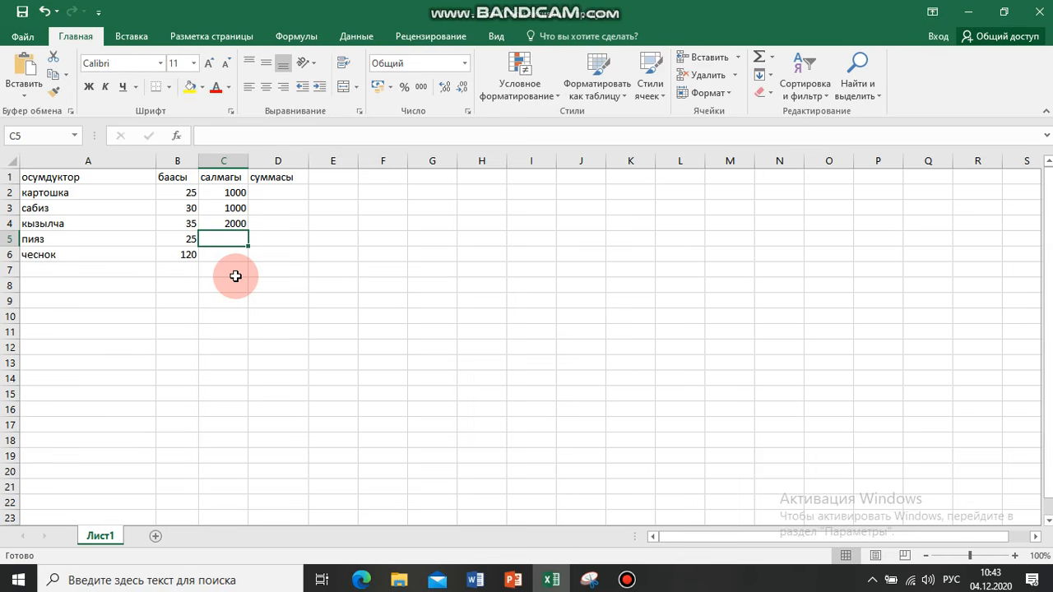
Enter the weights 300 for "пияз" in cell C5 and 200 for "чеснок" in cell C6
type("300")
key("Return")
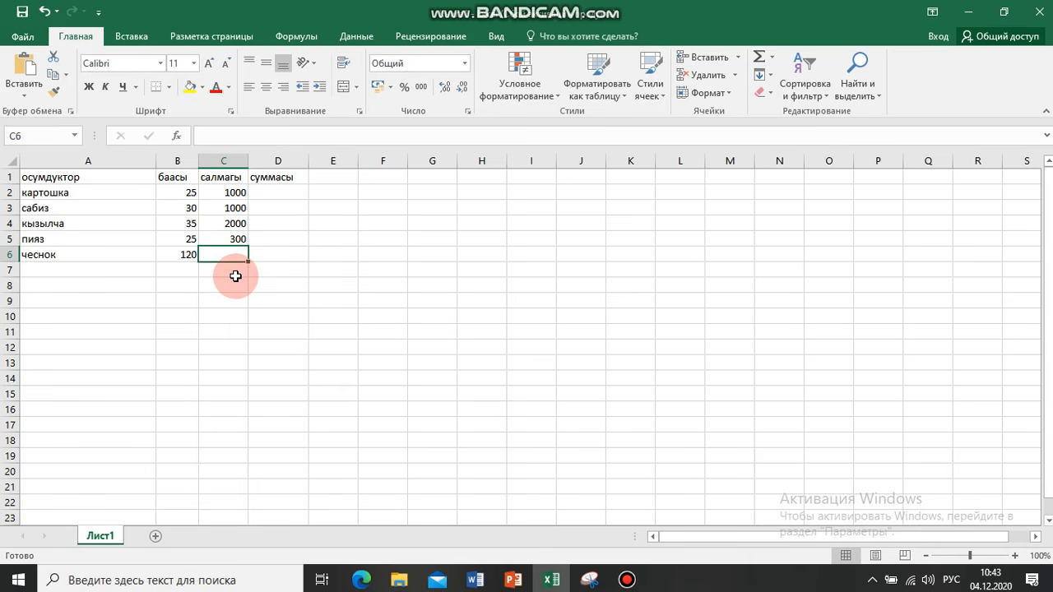
type("20")
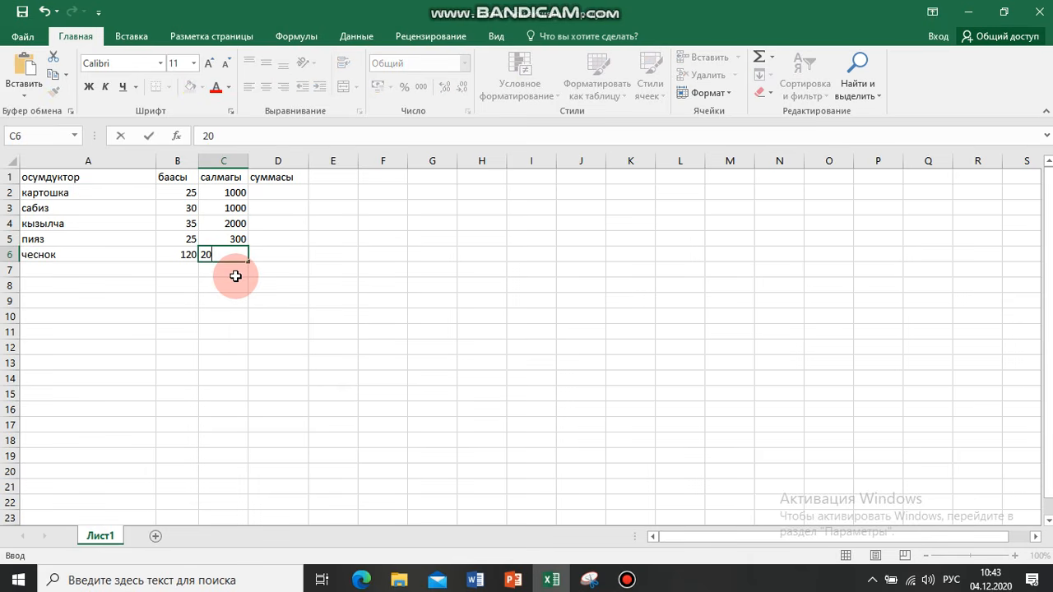
type("0")
key("Return")
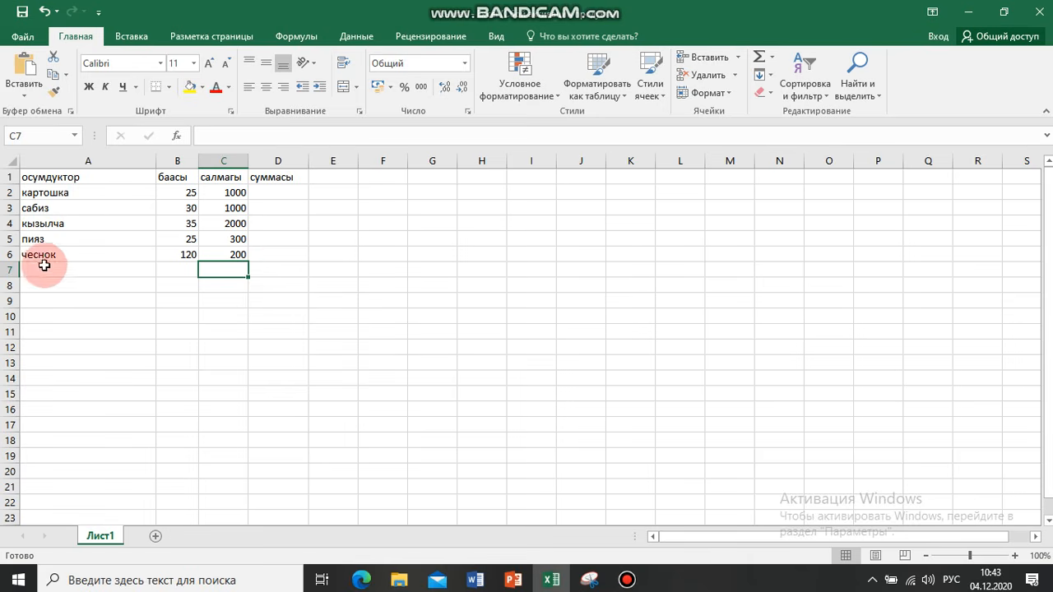
left_click_drag(235, 195, 234, 254)
left_click_drag(175, 177, 174, 257)
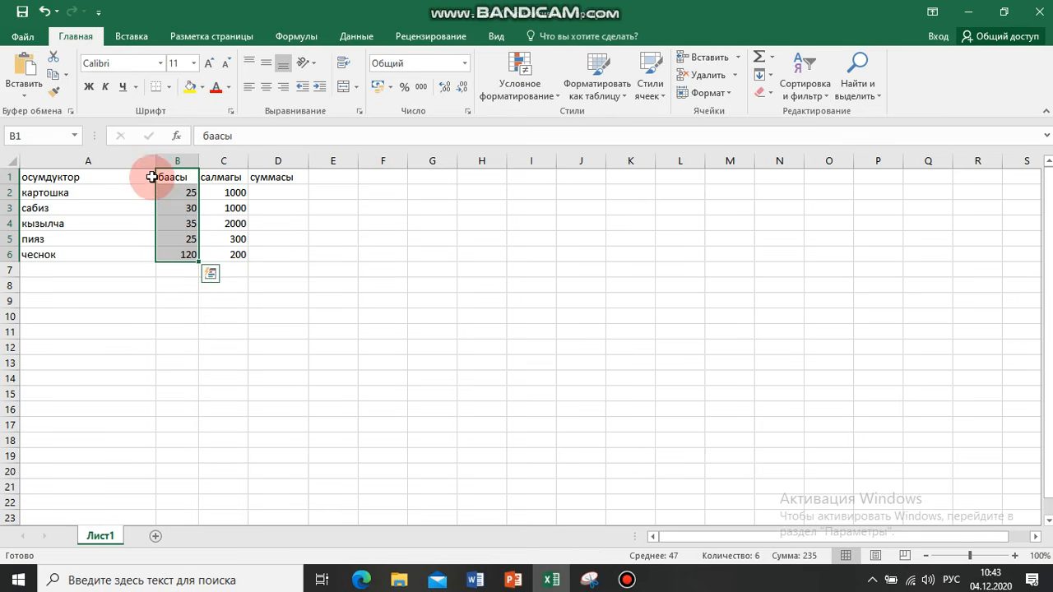
left_click(188, 334)
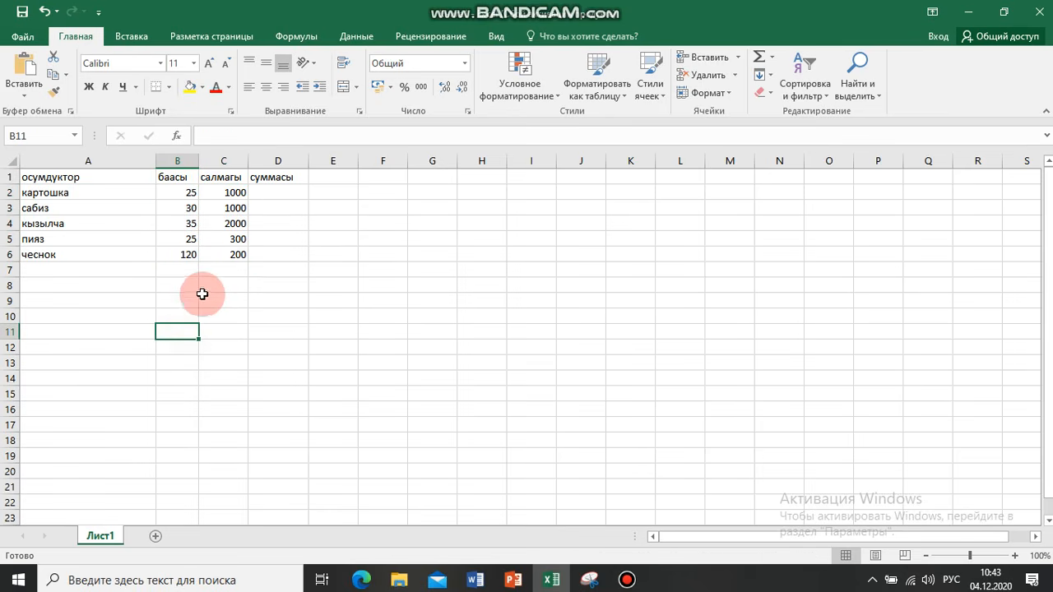
left_click(293, 198)
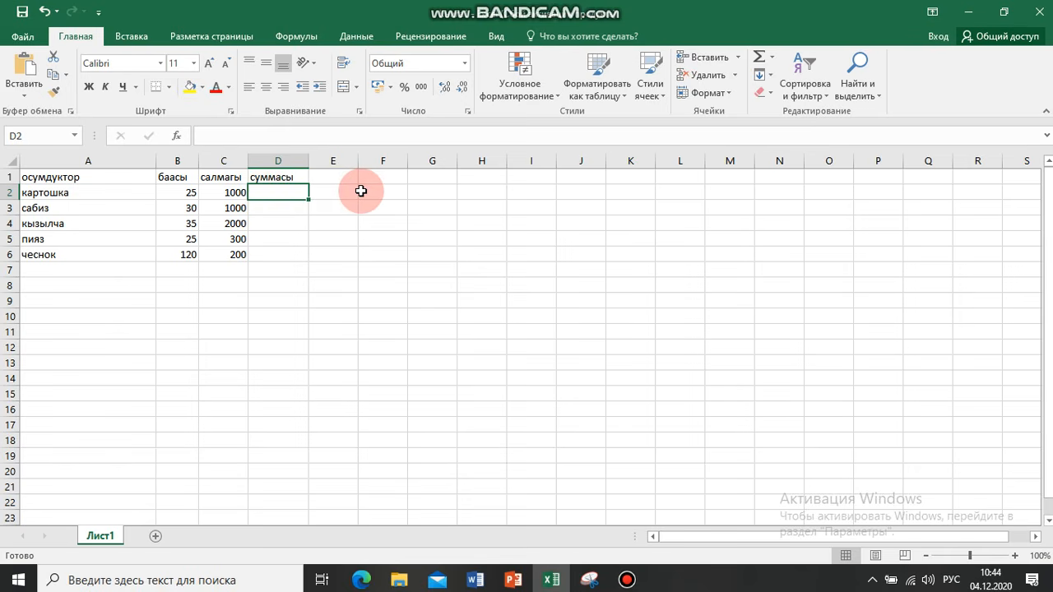
left_click(352, 266)
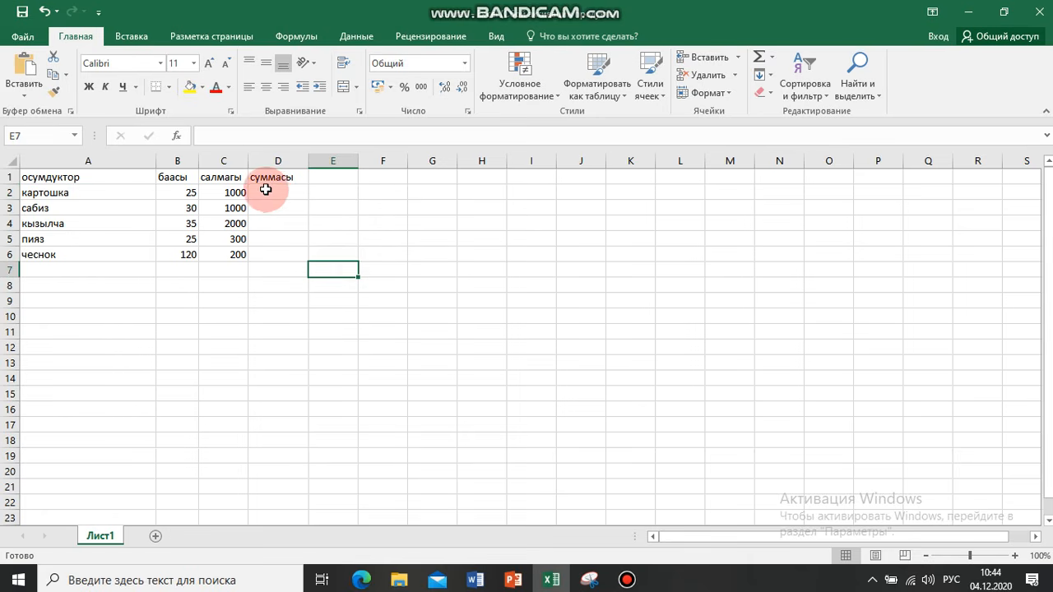
Calculate the sum for "картошка" in cell D2 with the formula =B2*C2
left_click(272, 192)
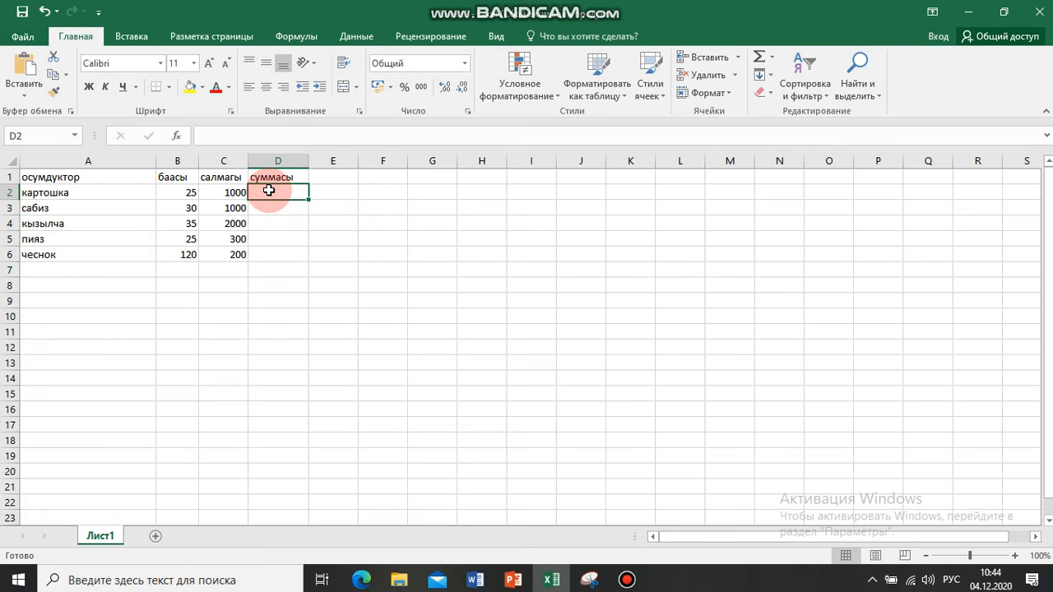
type("=")
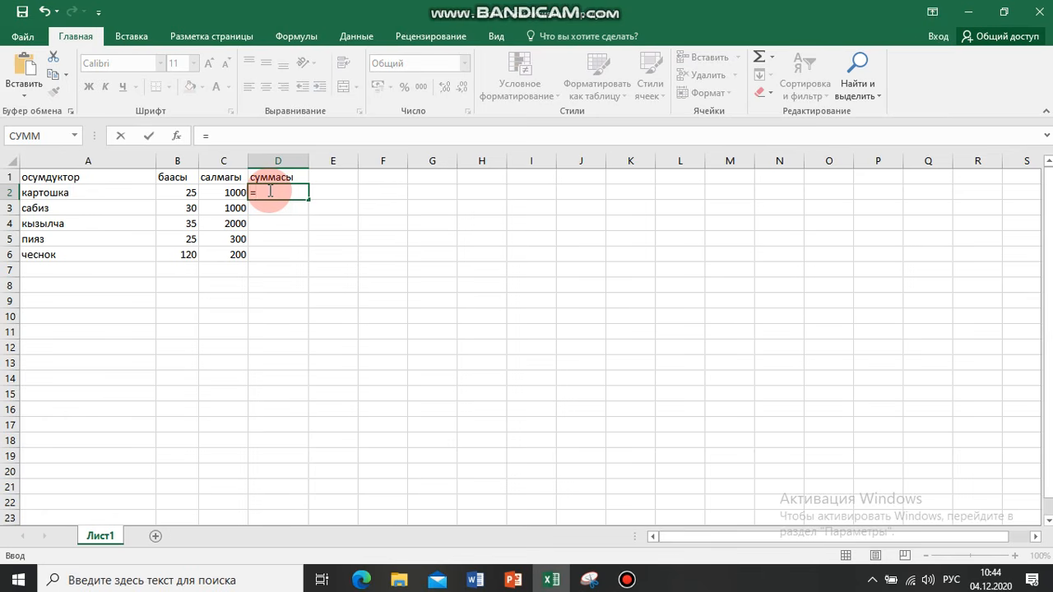
left_click(172, 193)
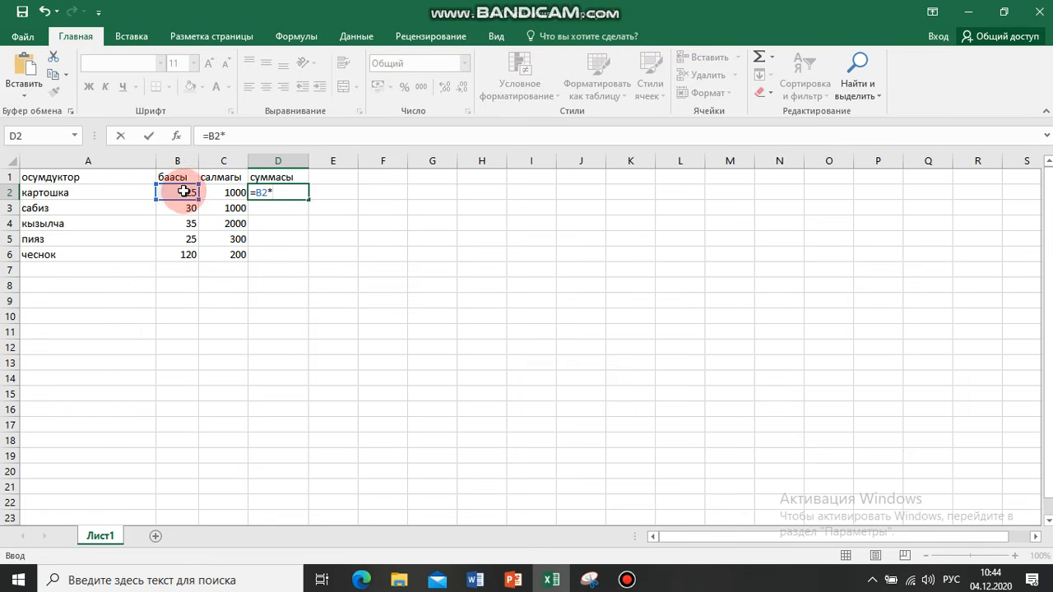
left_click(223, 192)
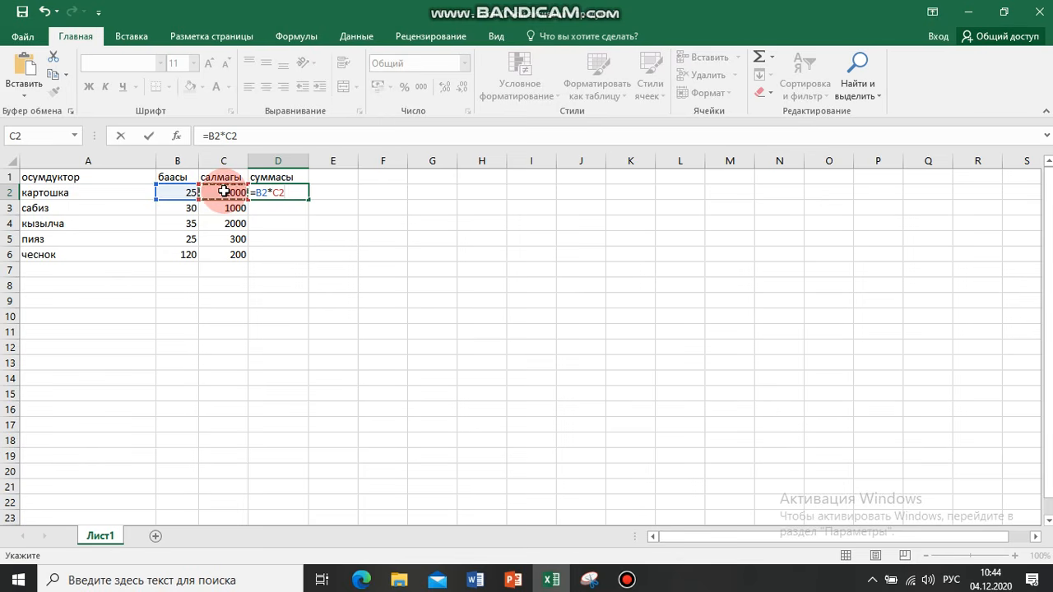
key("Return")
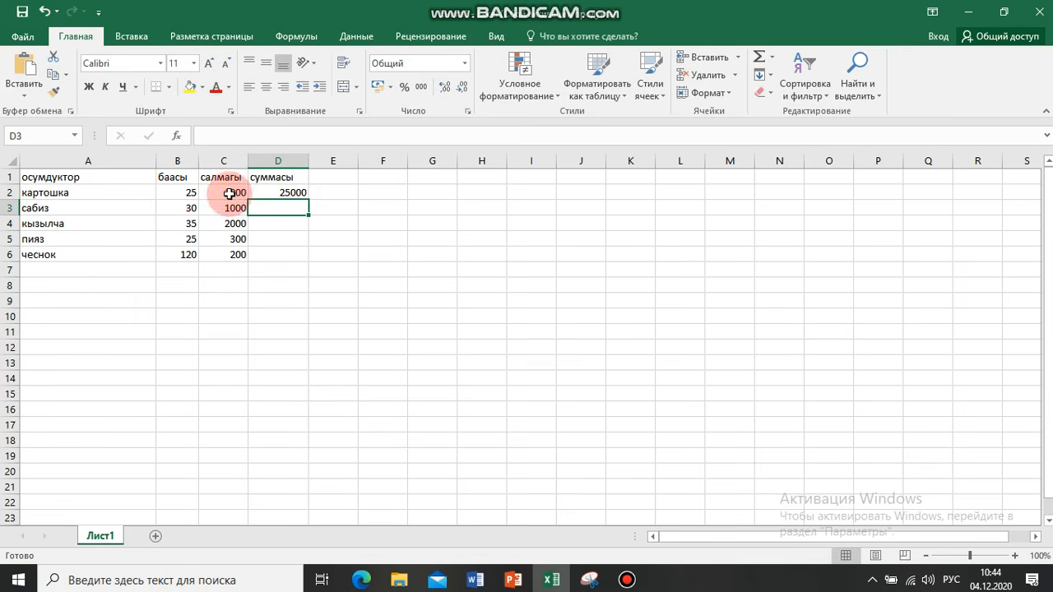
left_click(290, 192)
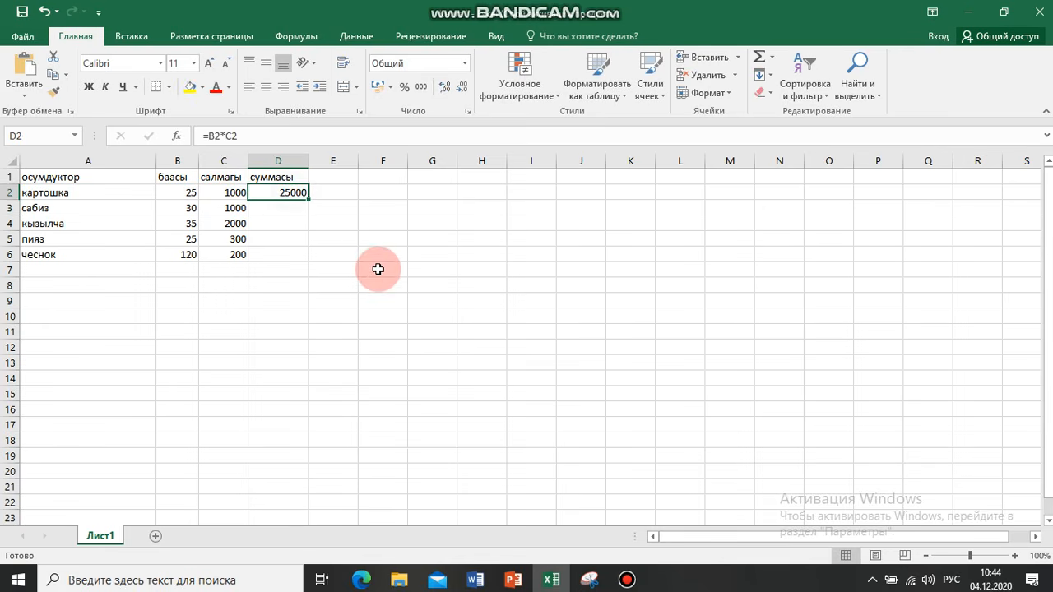
left_click(272, 209)
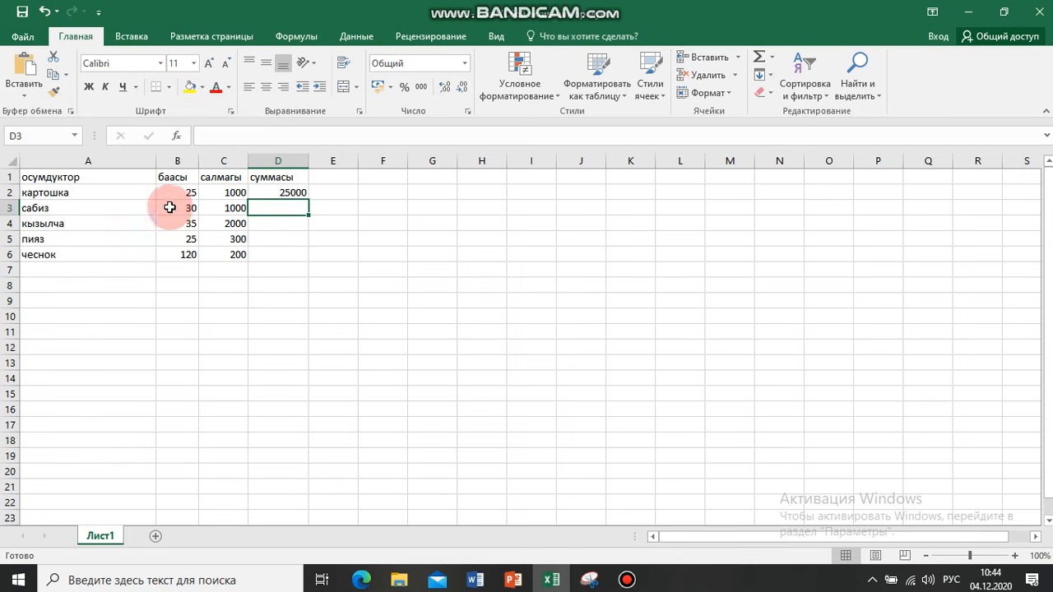
left_click(257, 192)
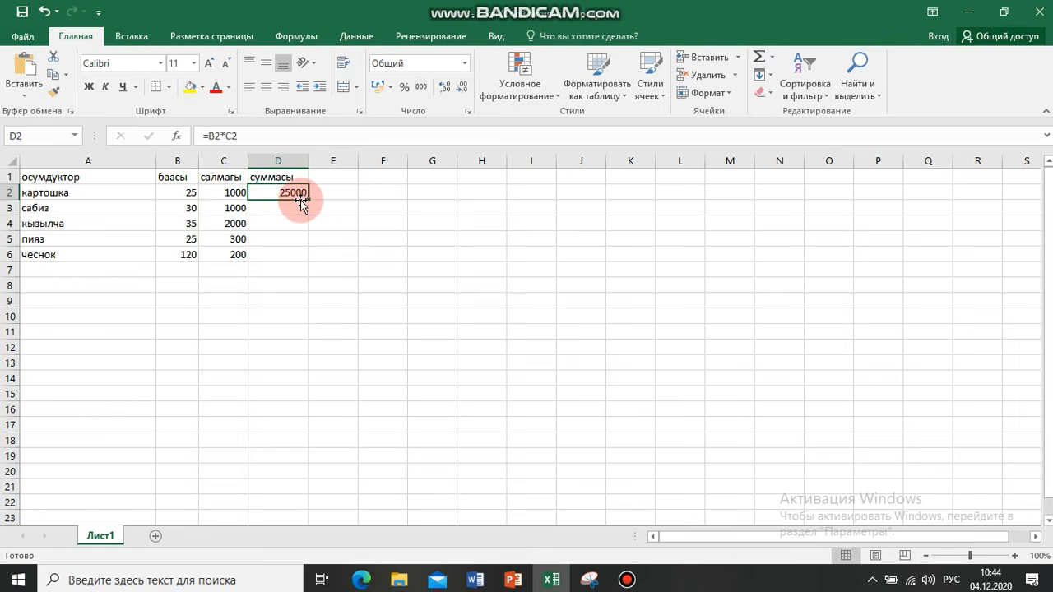
left_click(376, 273)
Fill the formula from cell D2 down through D6 for the remaining products
left_click(288, 195)
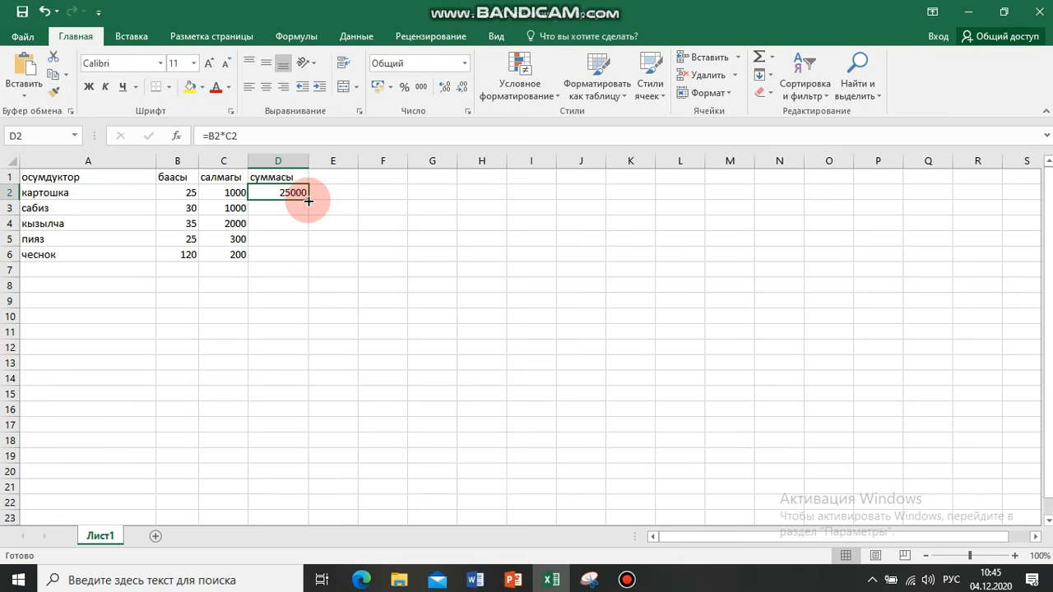
left_click_drag(308, 201, 306, 260)
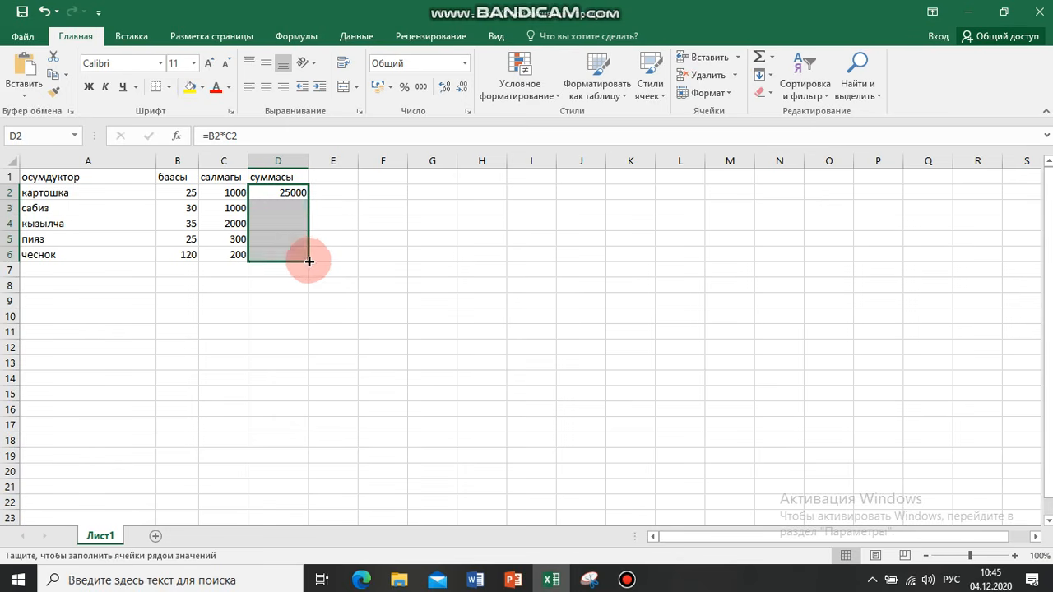
Inspect the price-times-weight formulas in cells D2 and D3 and the cells they reference
left_click(341, 304)
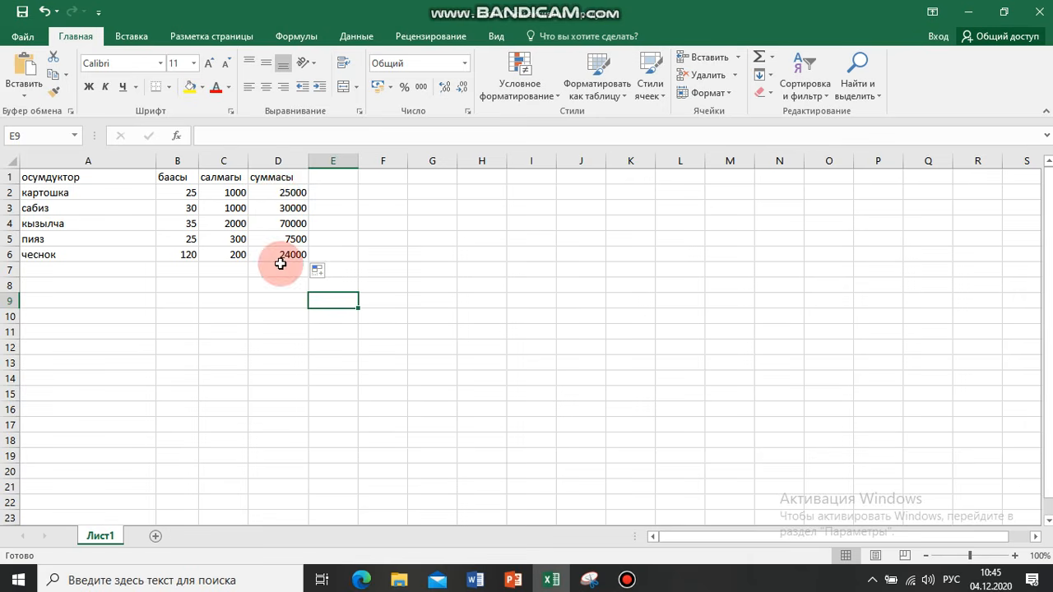
left_click(283, 192)
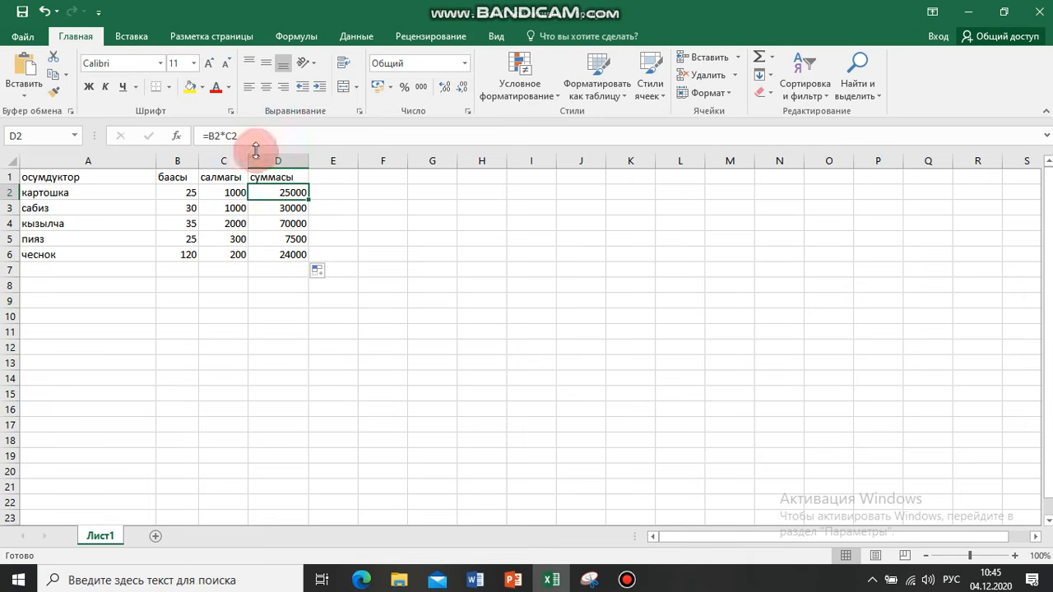
left_click(239, 135)
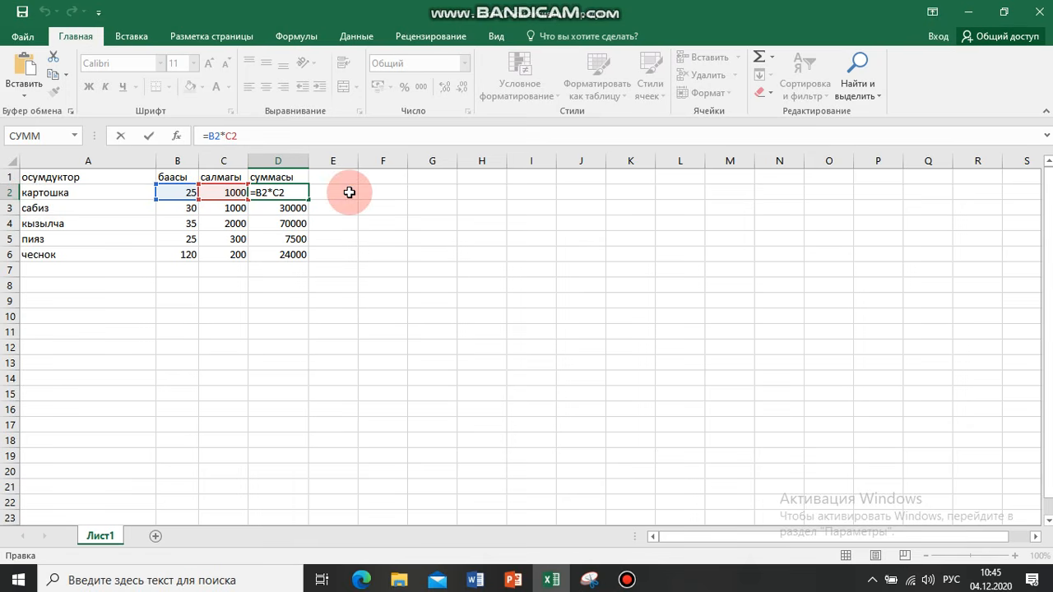
key("Return")
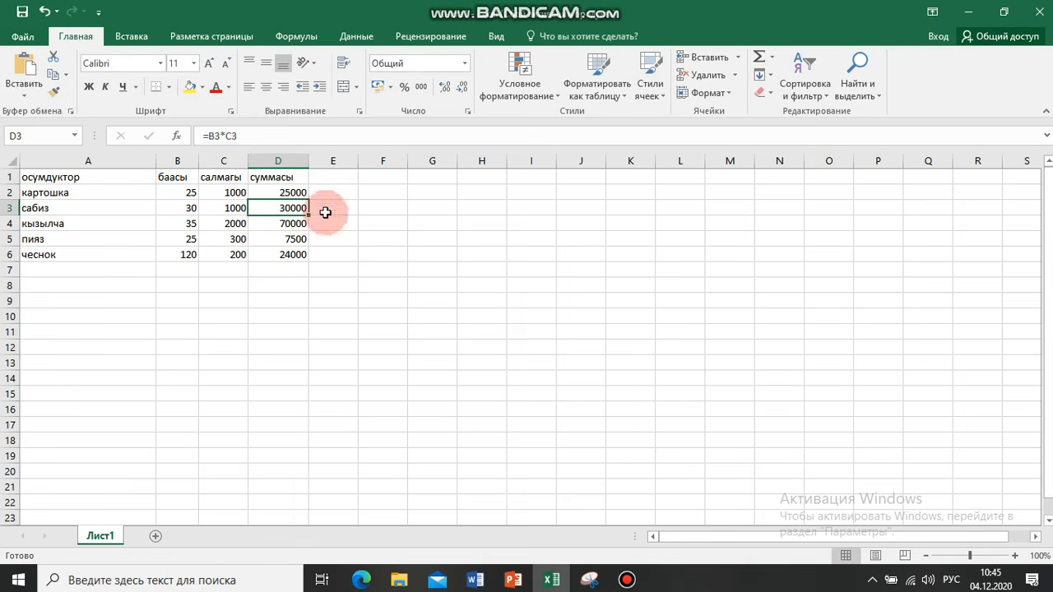
left_click(245, 135)
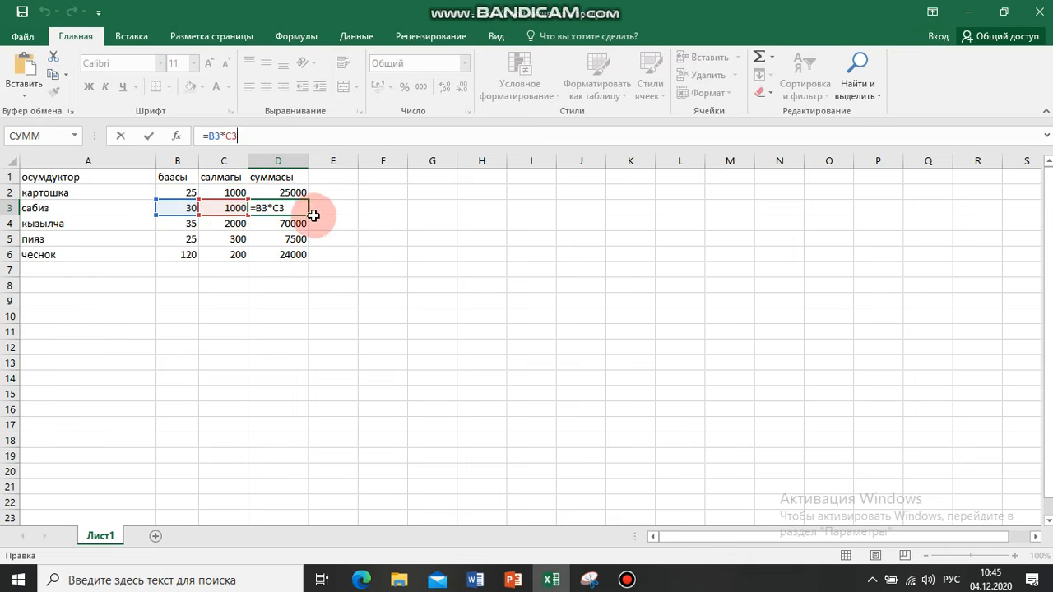
key("Return")
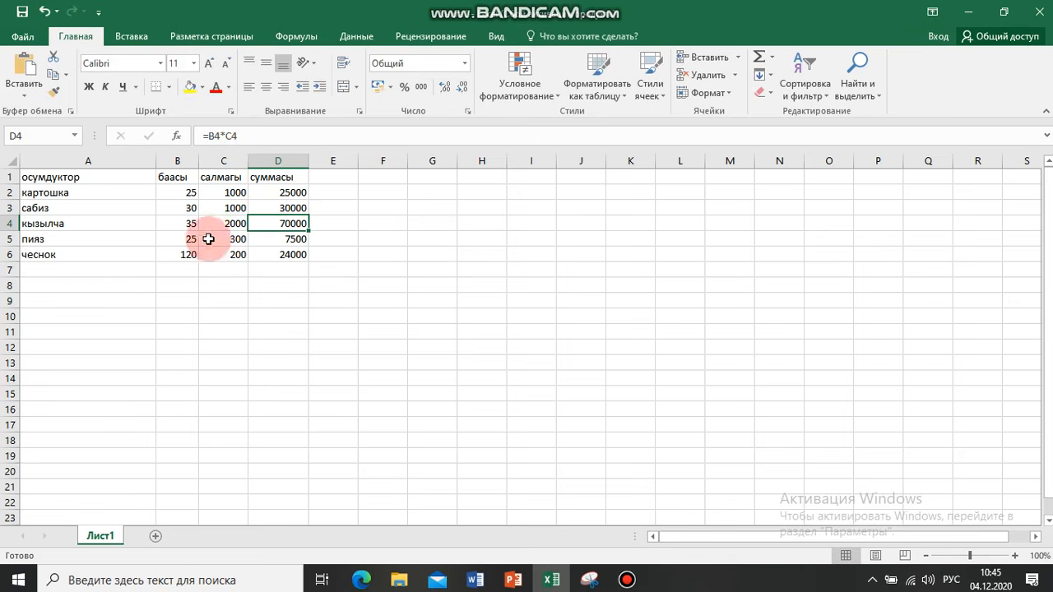
Total the "суммасы" column in cell D7 with the AutoSum formula =СУММ(D2:D6)
key("Down")
key("Down")
key("Down")
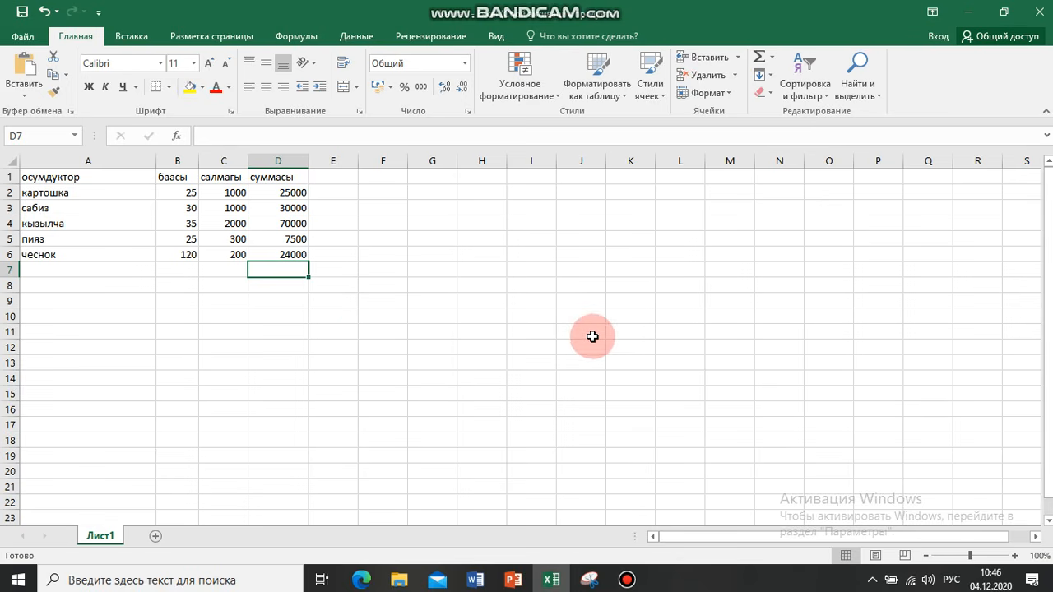
left_click(759, 62)
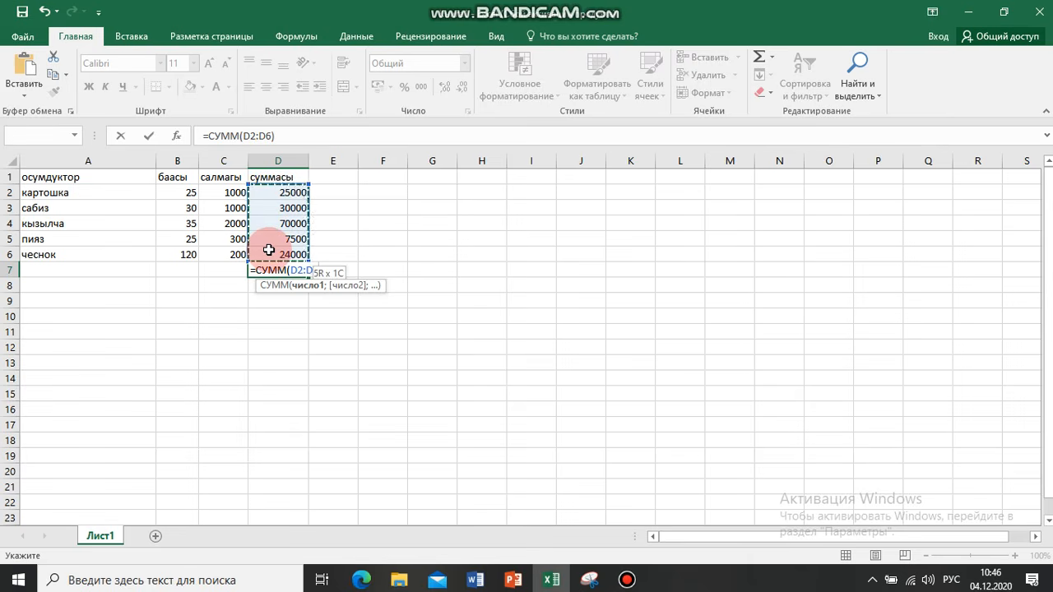
left_click_drag(269, 250, 269, 248)
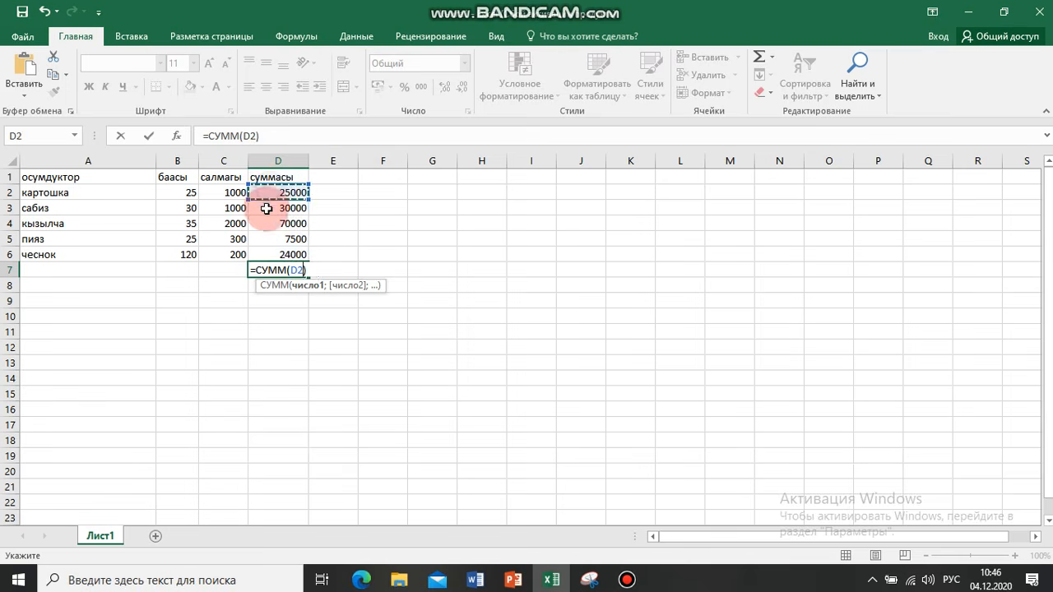
left_click_drag(262, 252, 263, 250)
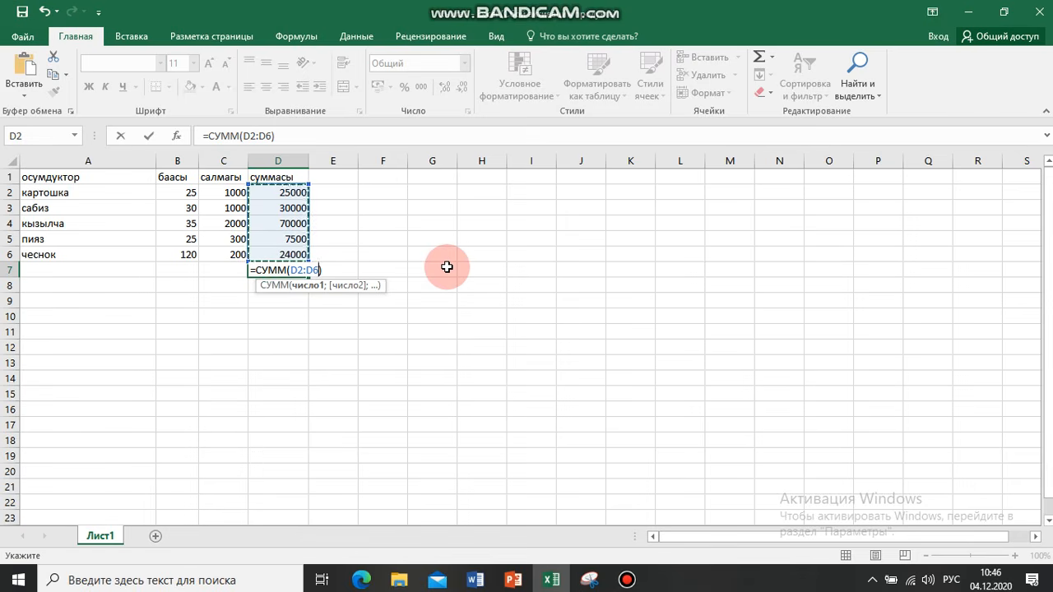
key("Return")
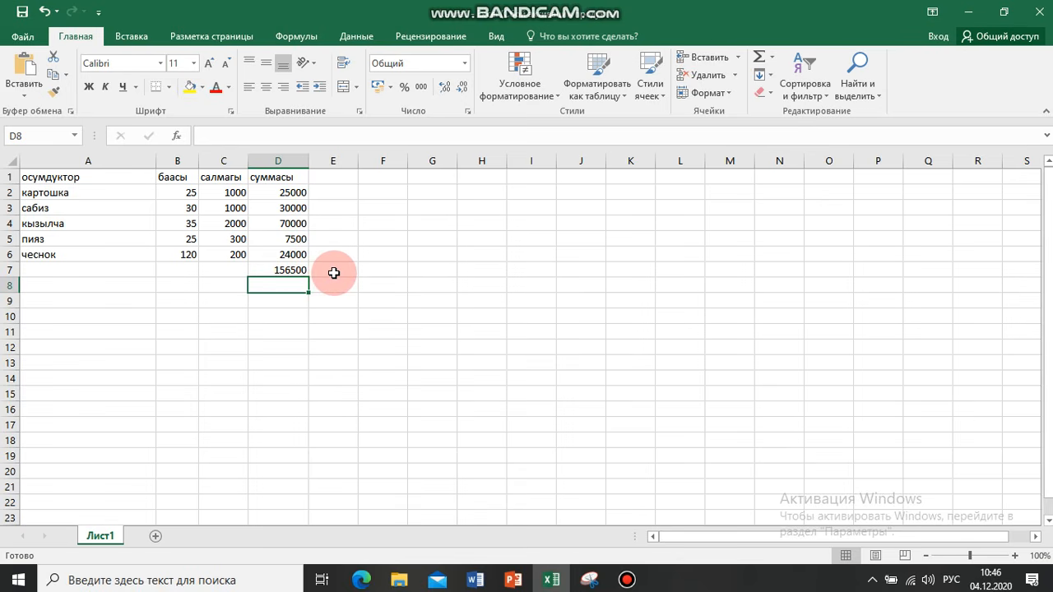
left_click(278, 271)
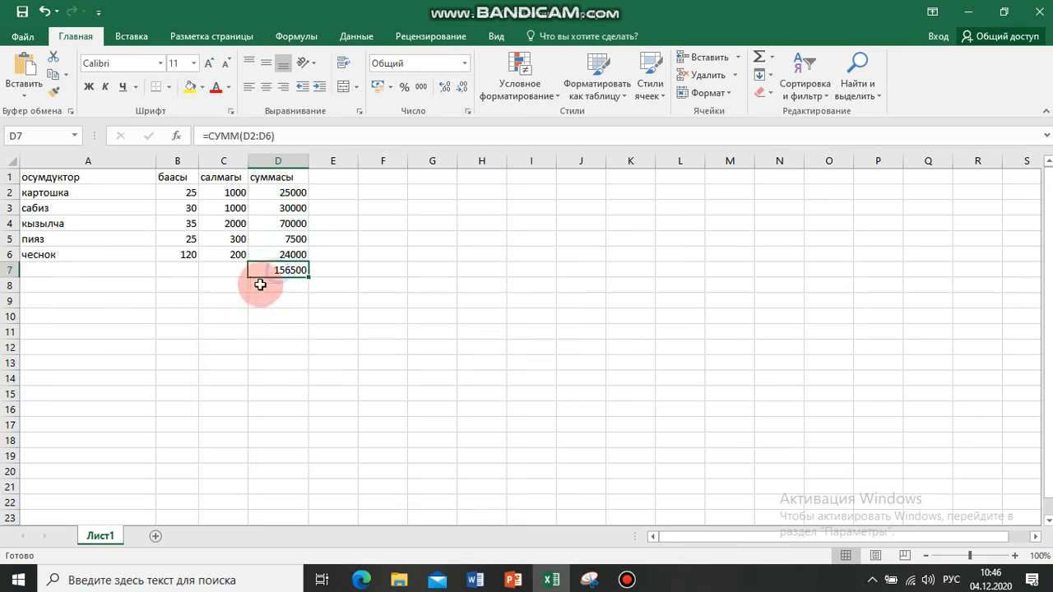
left_click(206, 346)
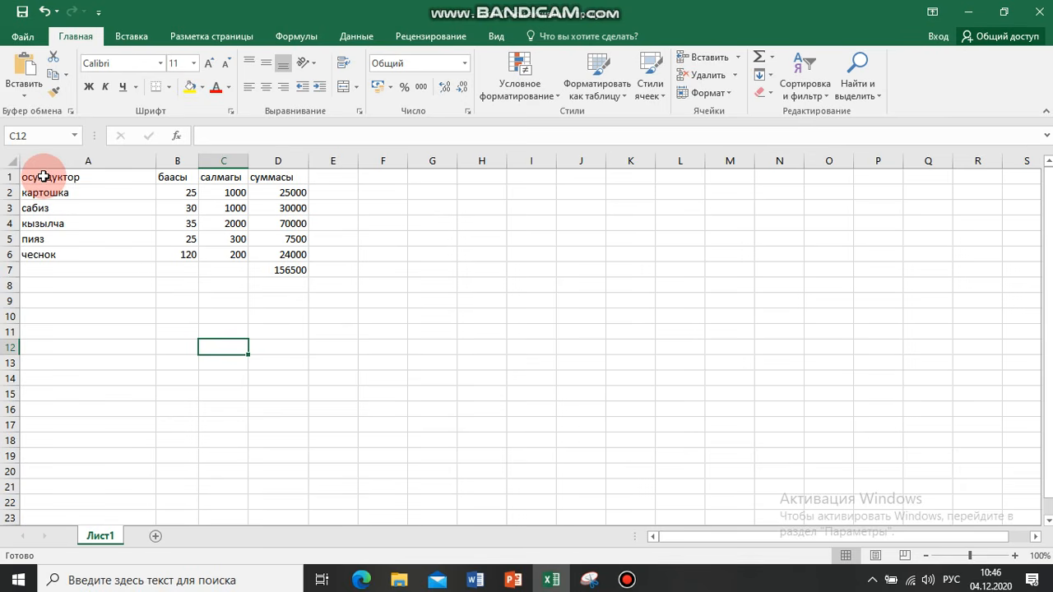
left_click_drag(44, 177, 278, 270)
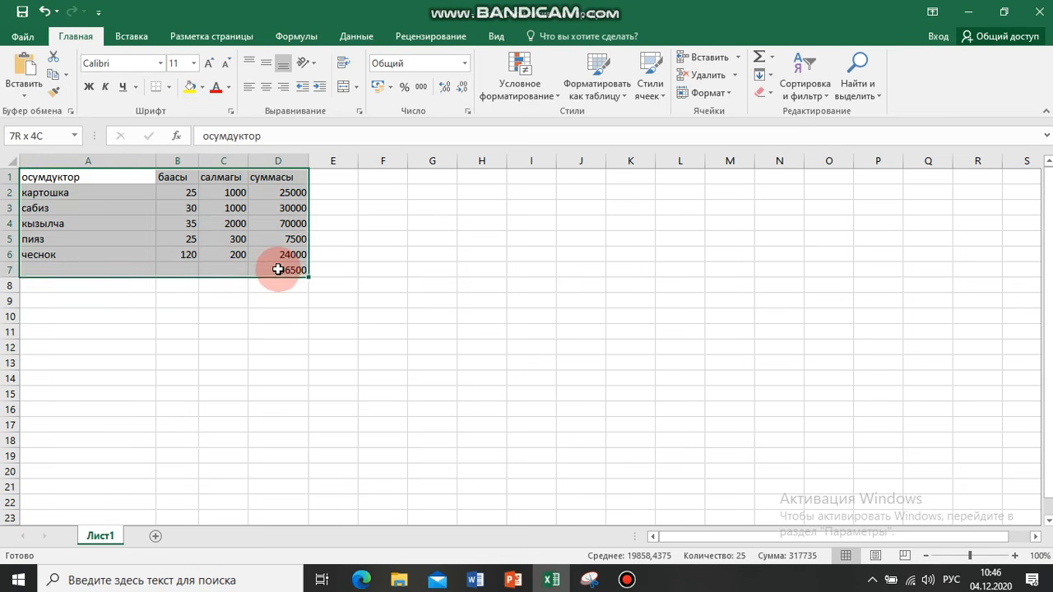
left_click(433, 344)
left_click(51, 176)
left_click_drag(51, 176, 284, 273)
left_click(613, 333)
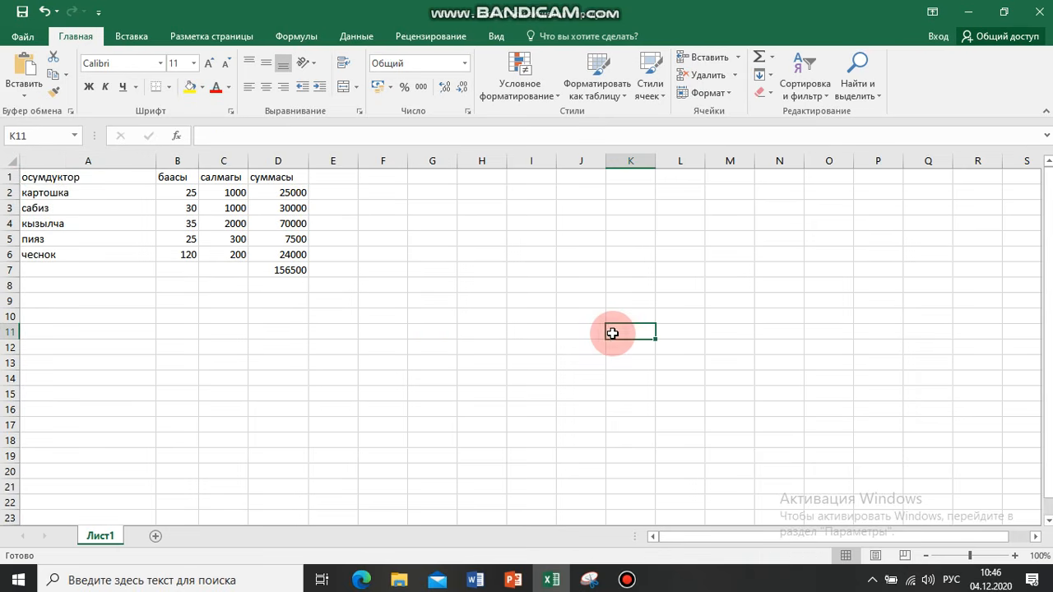
Apply all borders to the whole table in cells A1:D7
left_click_drag(36, 176, 280, 272)
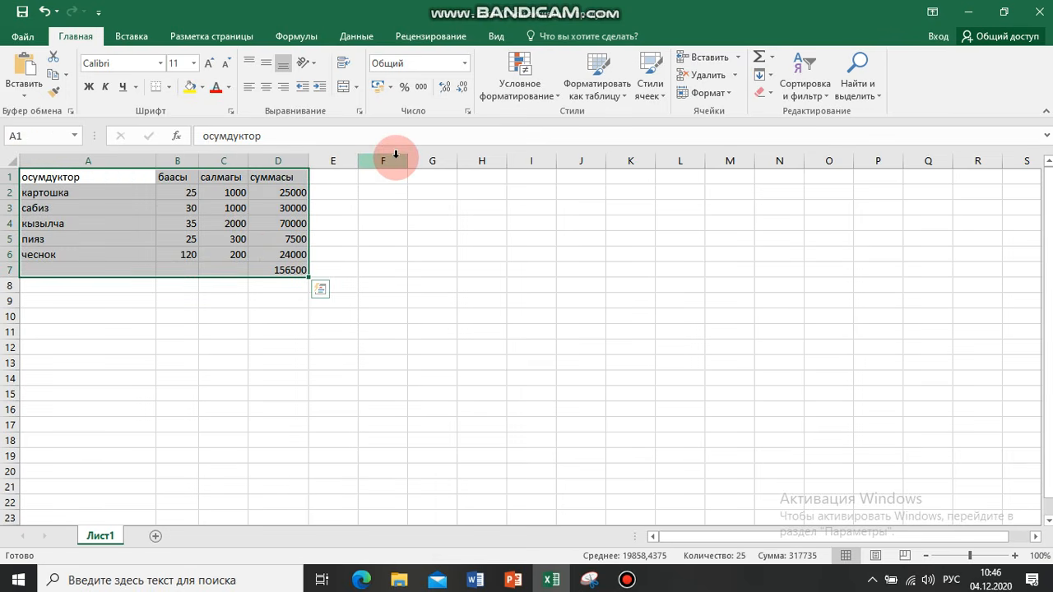
left_click(170, 88)
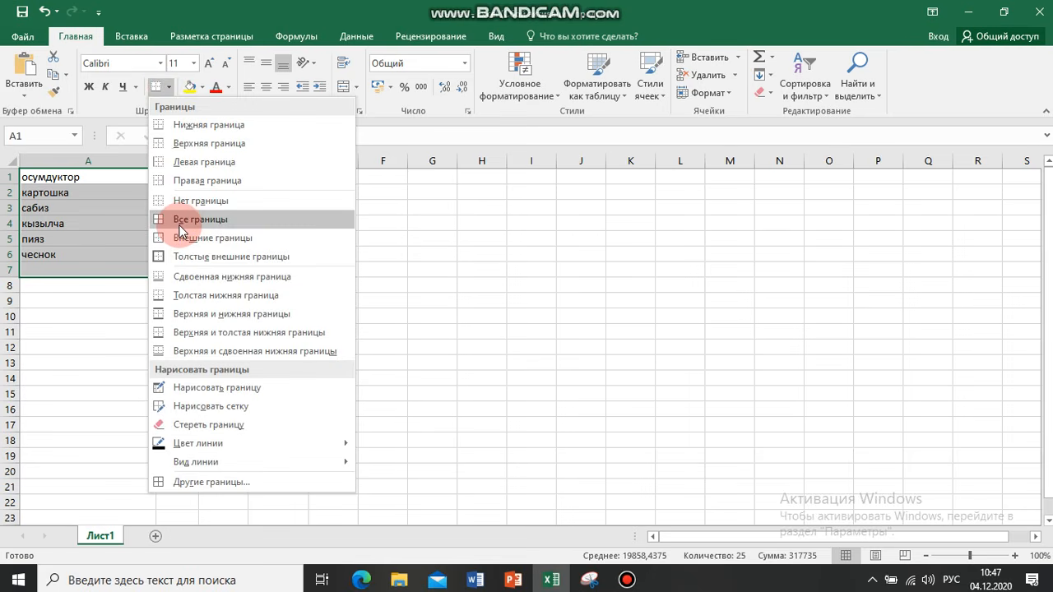
left_click(181, 228)
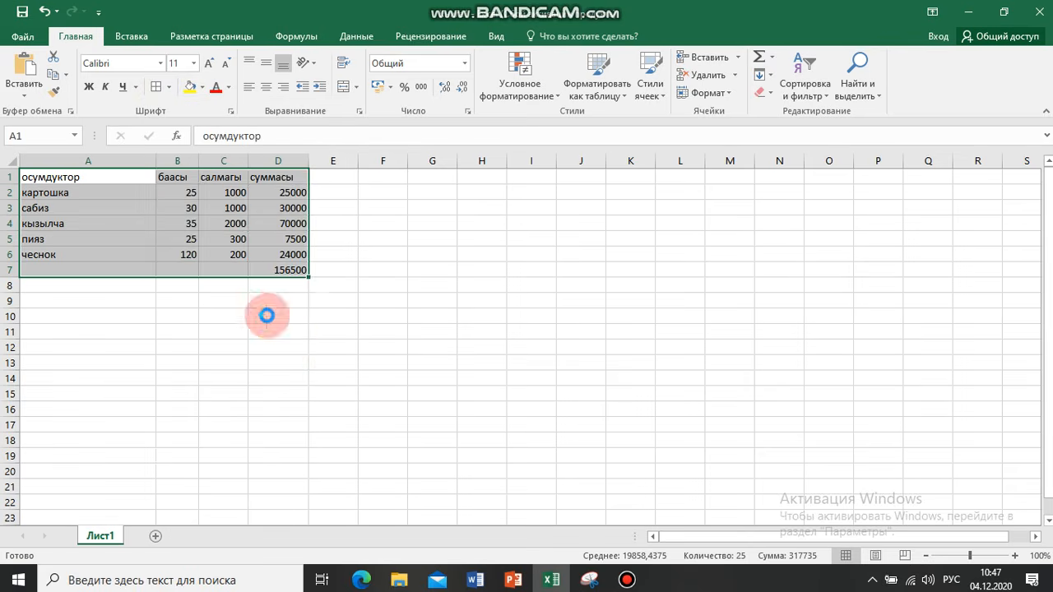
left_click(339, 344)
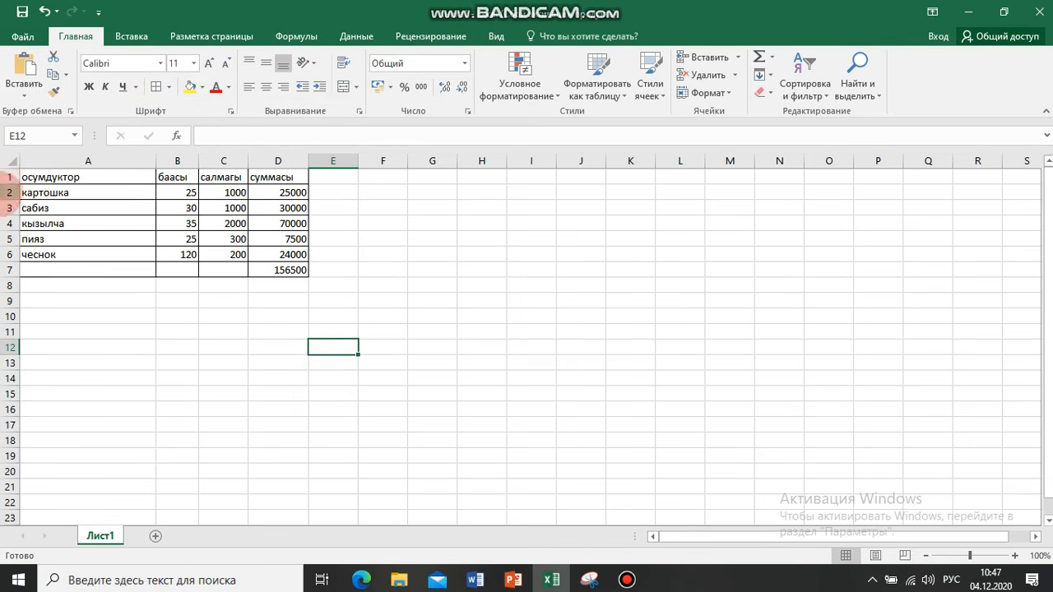
Fill the header row cells A1:D1 with the standard yellow color
left_click_drag(50, 177, 278, 176)
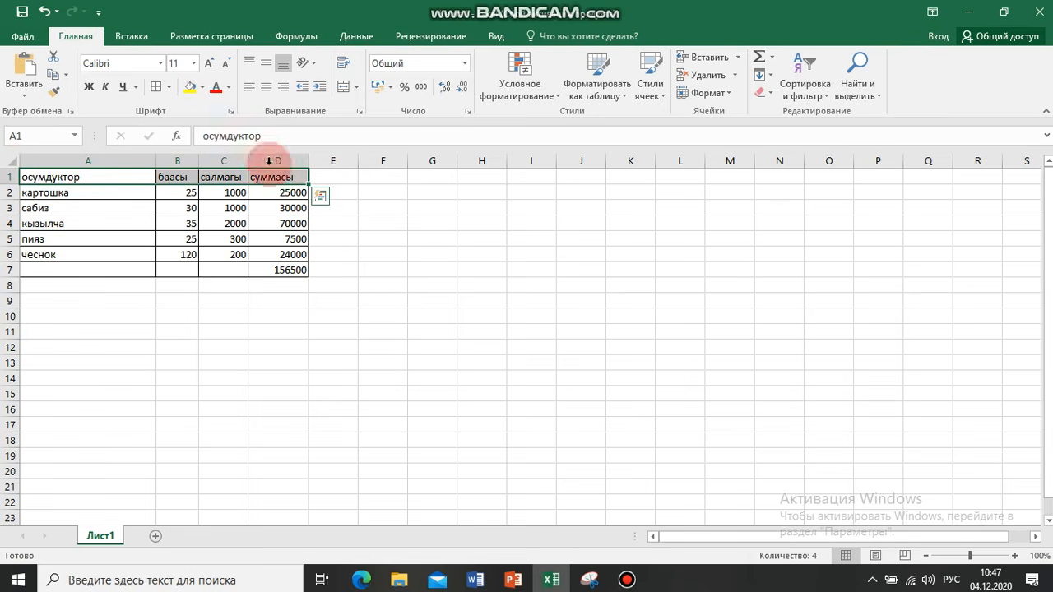
left_click(200, 87)
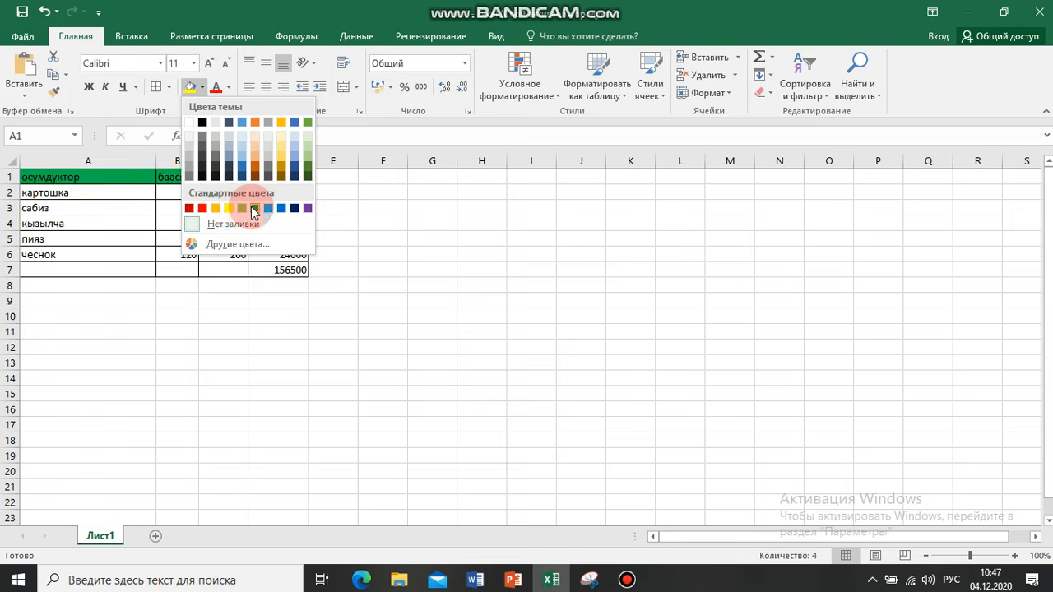
left_click(229, 209)
left_click(217, 315)
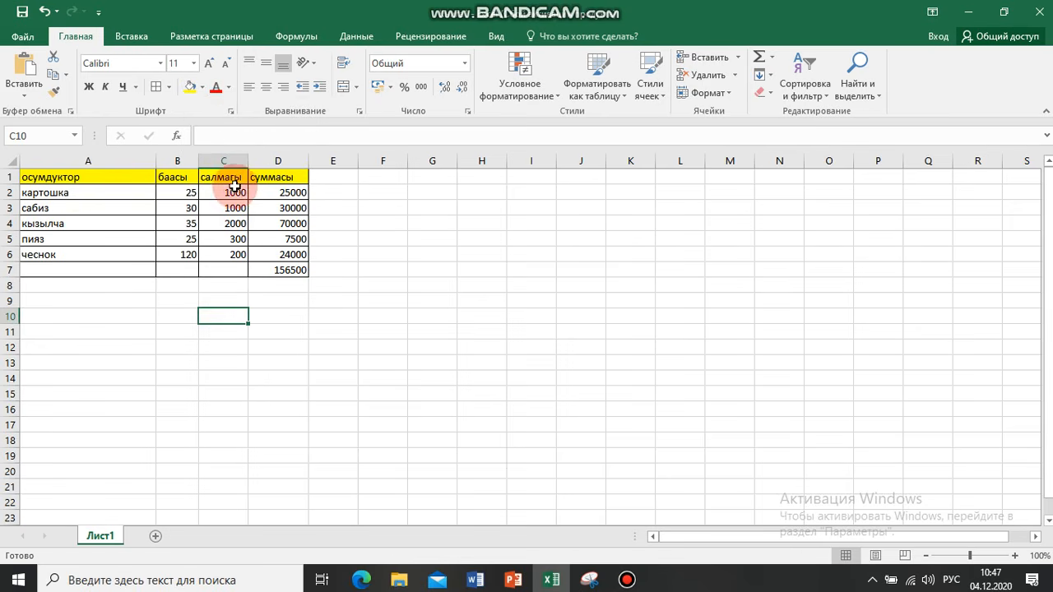
Fill the total cell D7 with the standard light green color
left_click(285, 272)
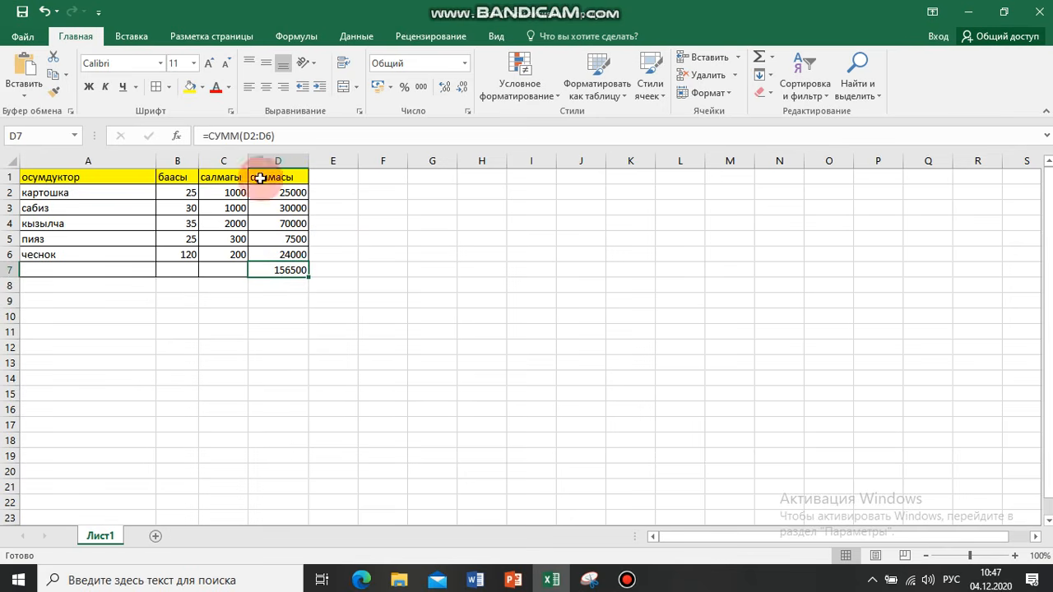
left_click(203, 88)
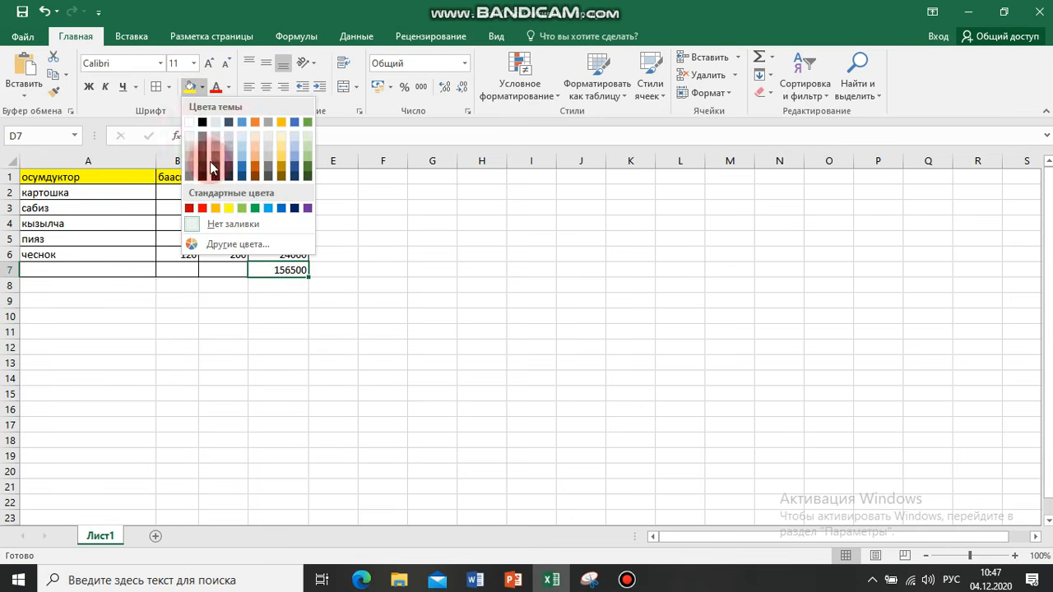
left_click(244, 212)
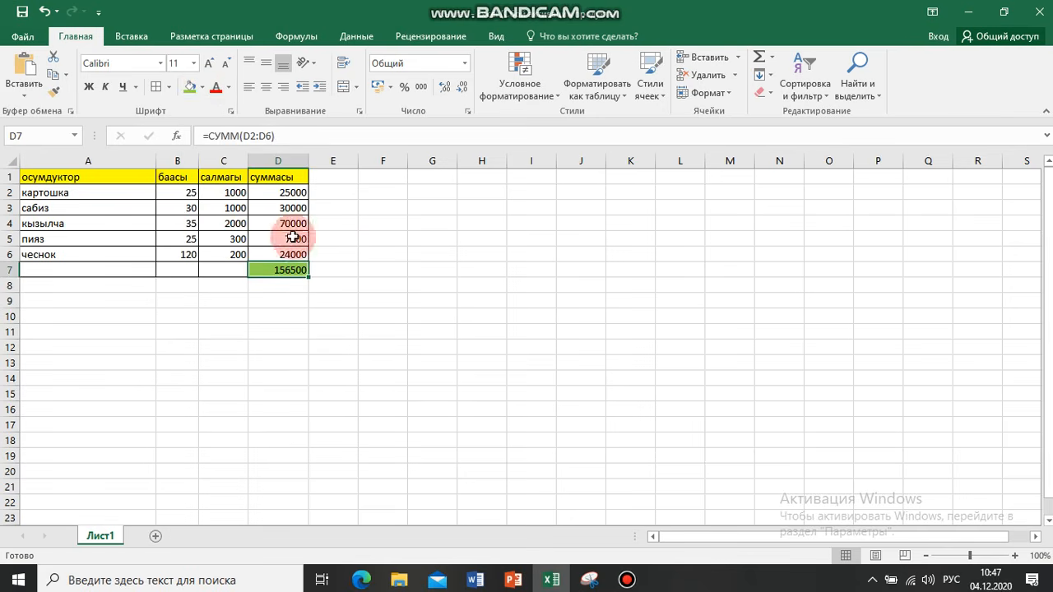
left_click(349, 317)
left_click(284, 272)
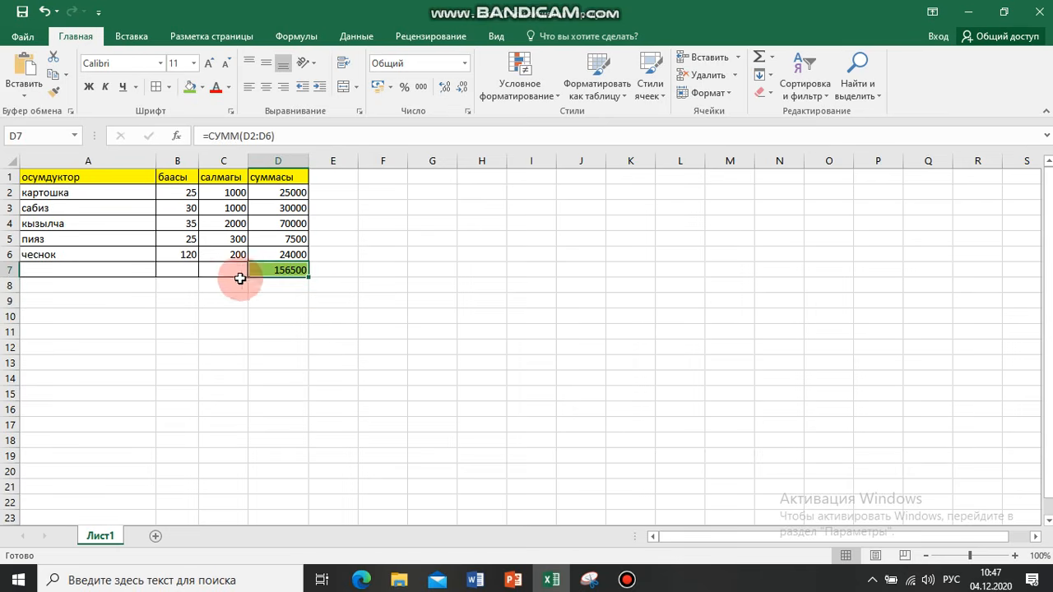
left_click(333, 360)
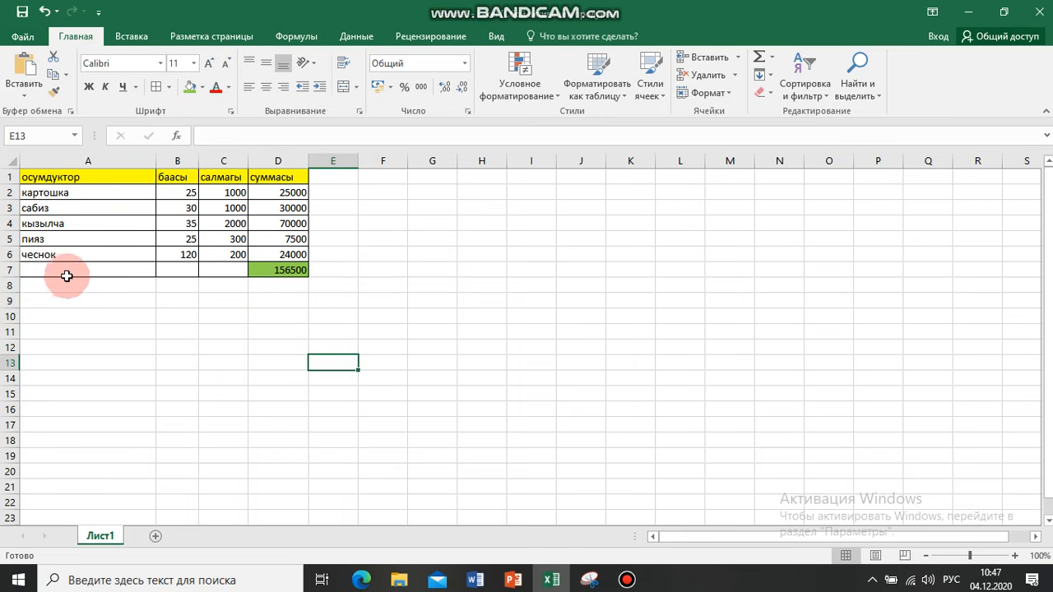
Merge and center the empty cells A7:C7 in the total row
left_click_drag(56, 270, 212, 265)
left_click(196, 347)
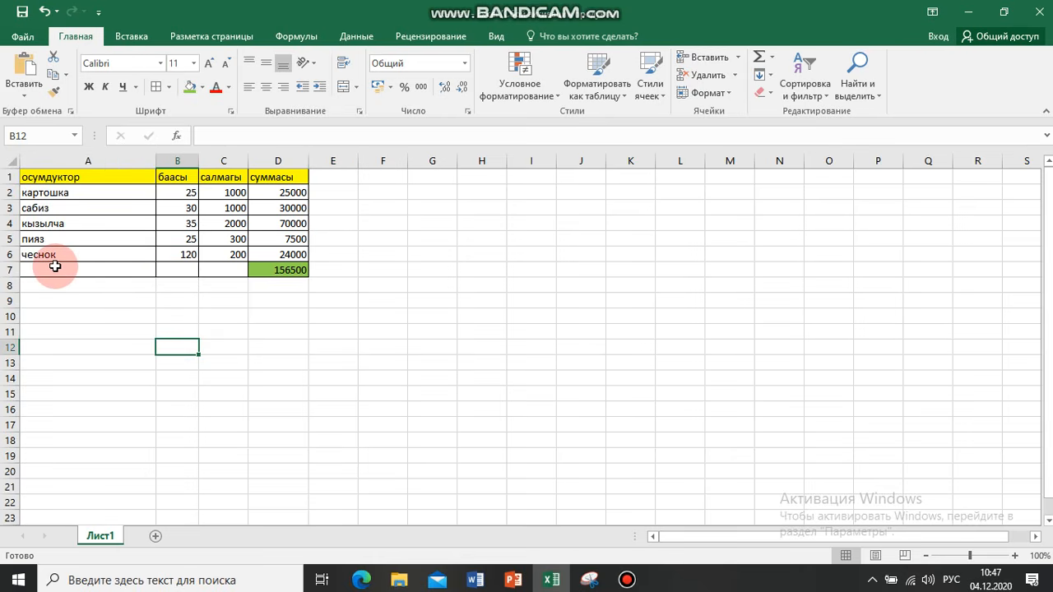
left_click_drag(49, 268, 229, 268)
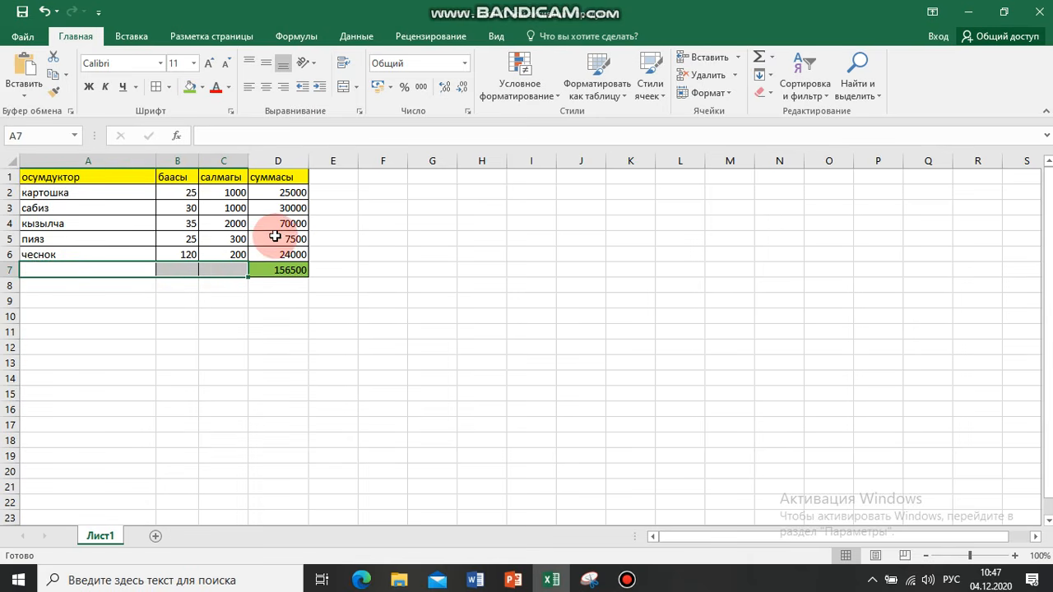
left_click(342, 89)
left_click(342, 88)
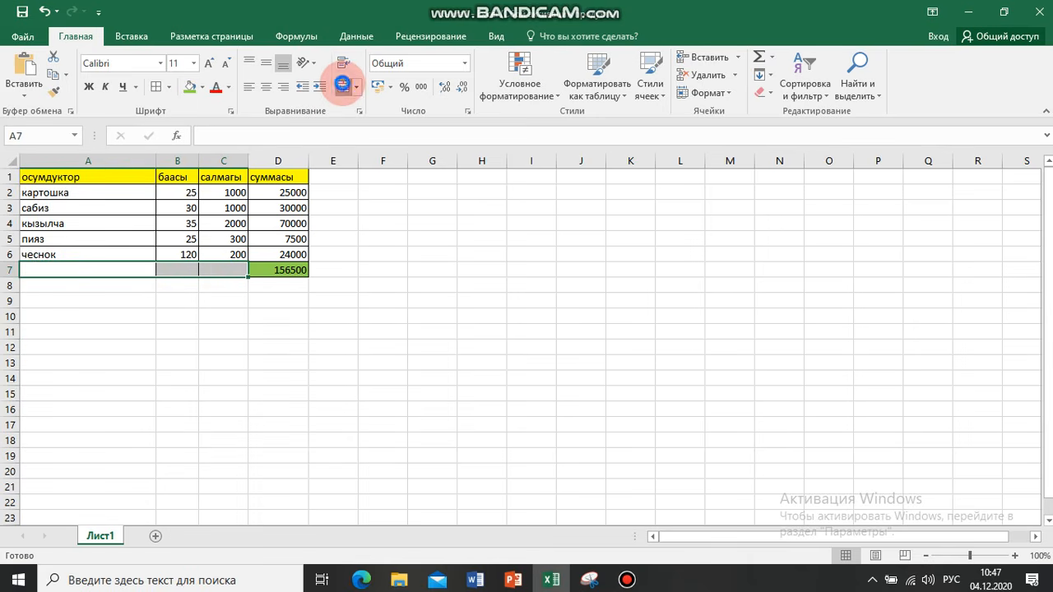
left_click(181, 436)
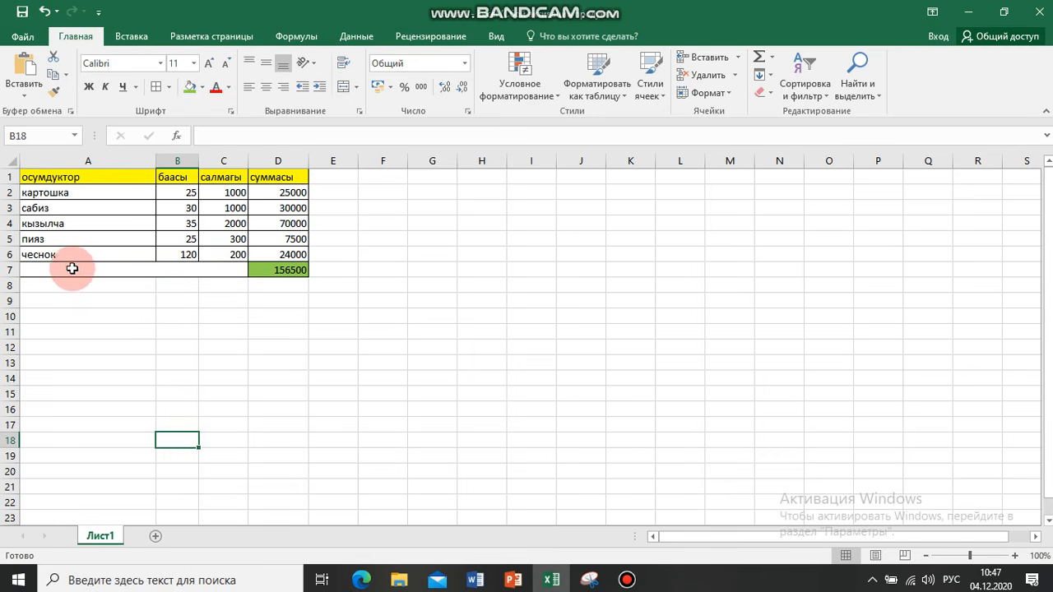
Enter the label "суммасы" in the merged cell A7:C7 beside the total
left_click(123, 270)
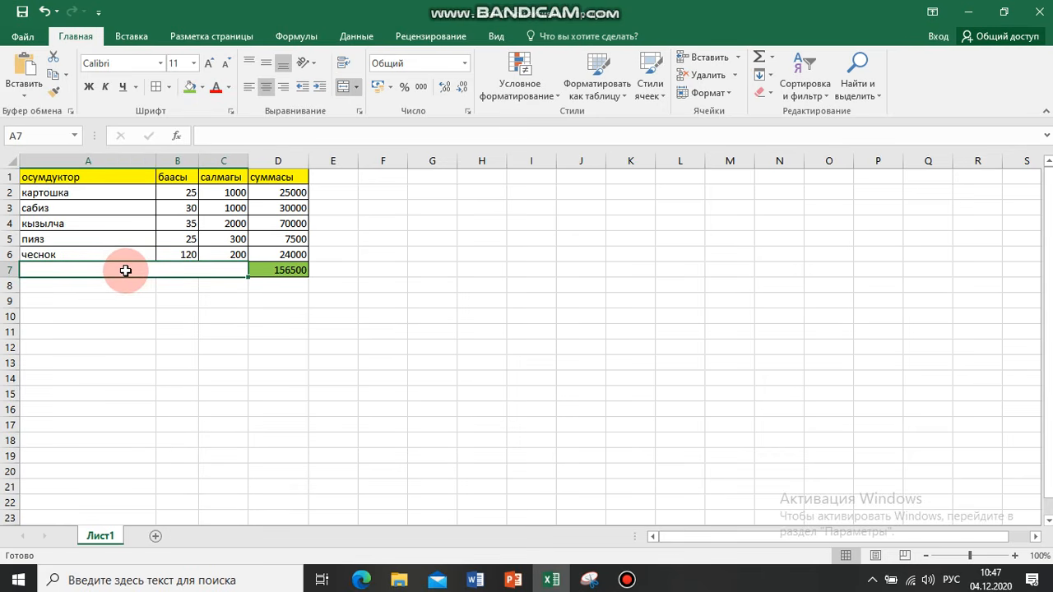
type("суммасы")
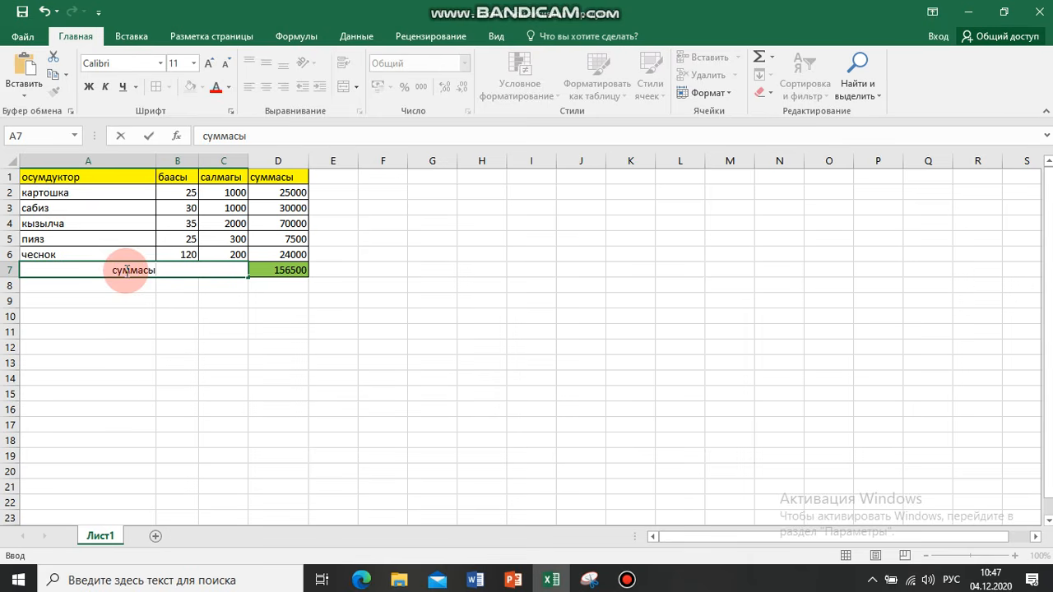
key("Return")
left_click(216, 393)
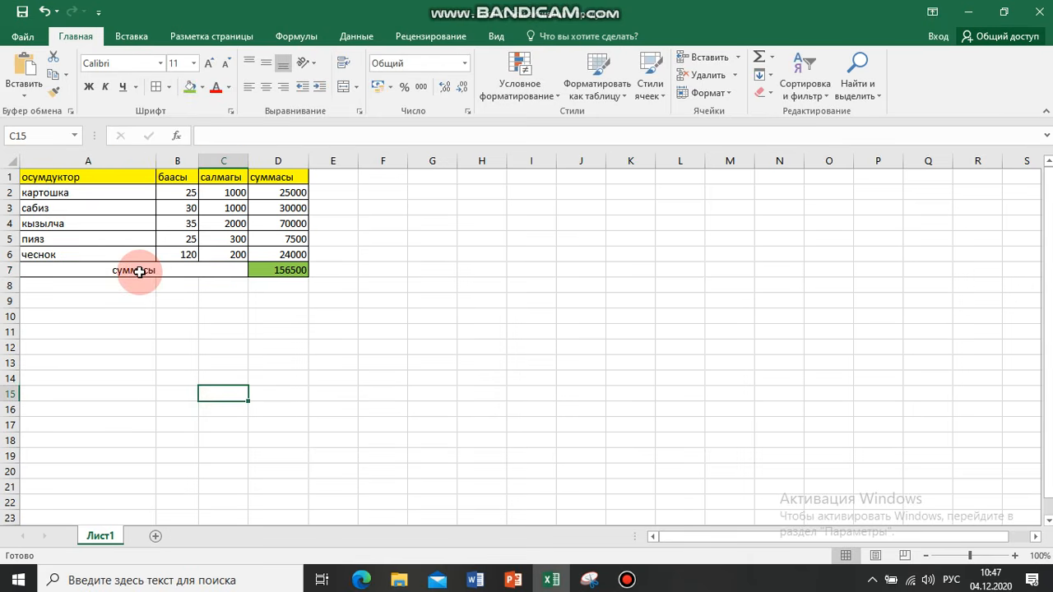
Try left alignment on the total label in merged cell A7:C7 and restore its centered alignment
left_click(140, 271)
left_click(253, 89)
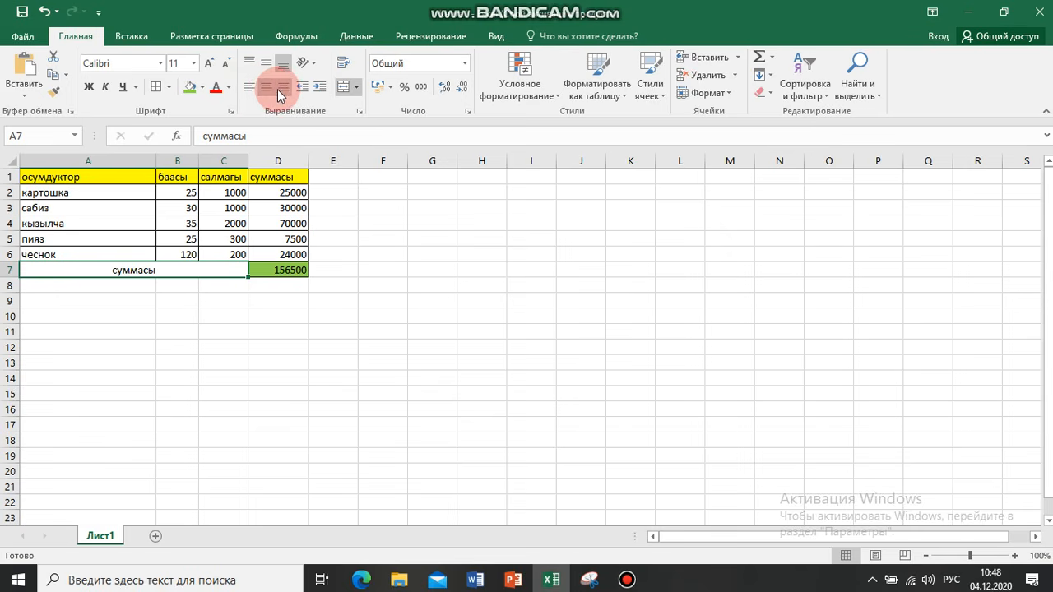
left_click(266, 87)
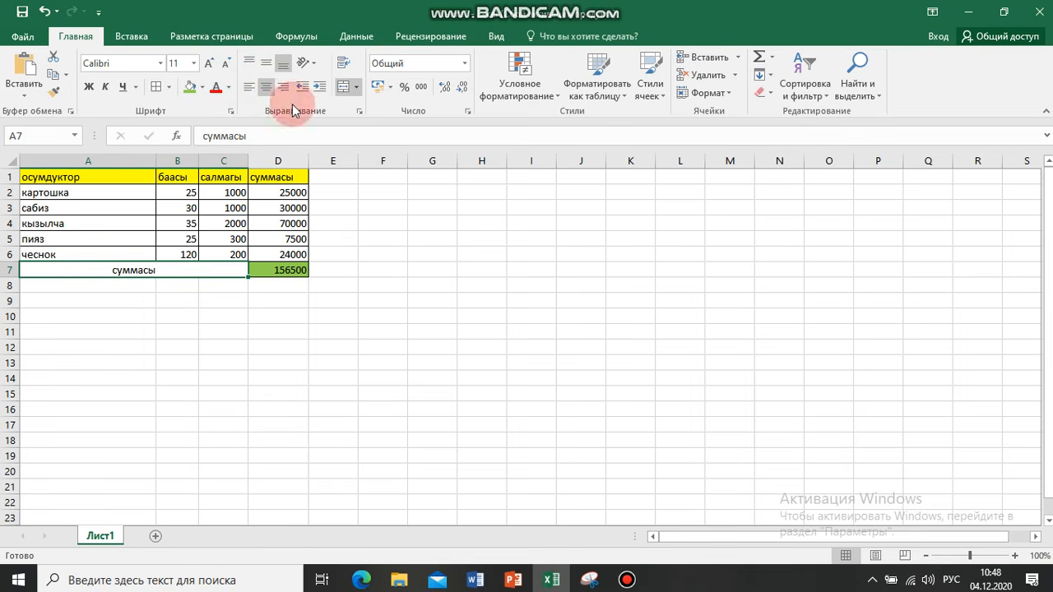
left_click(64, 198)
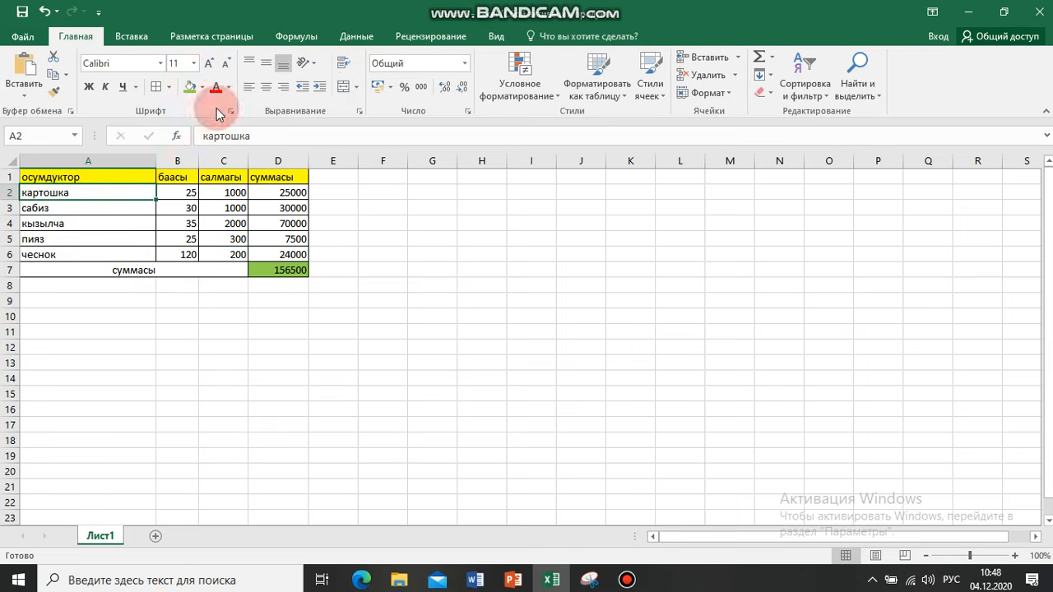
Enter the long sample text "картошка впвадижавиаэжавэажввэа" in cell A10 below the table
left_click(47, 315)
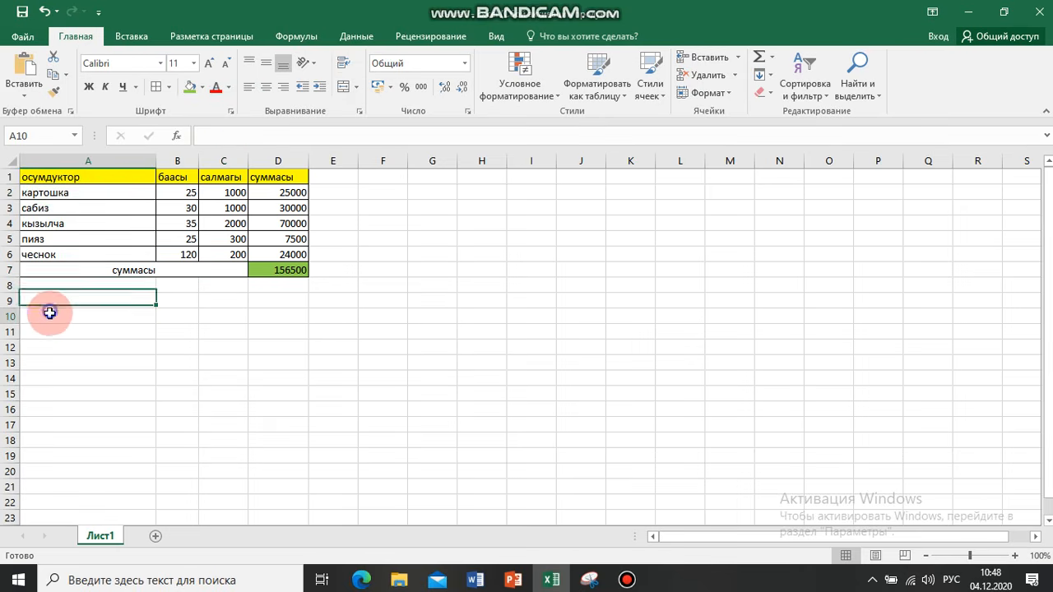
type("картошка впвадижавиаэжавэажввэа")
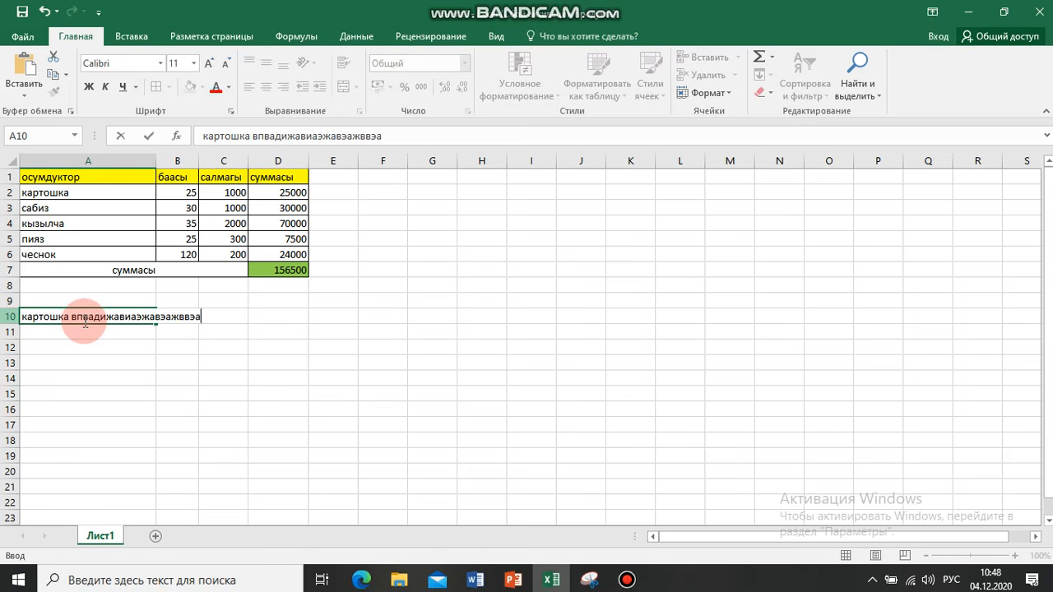
left_click(181, 365)
Turn on text wrapping for the long sample text in cell A10
left_click(71, 317)
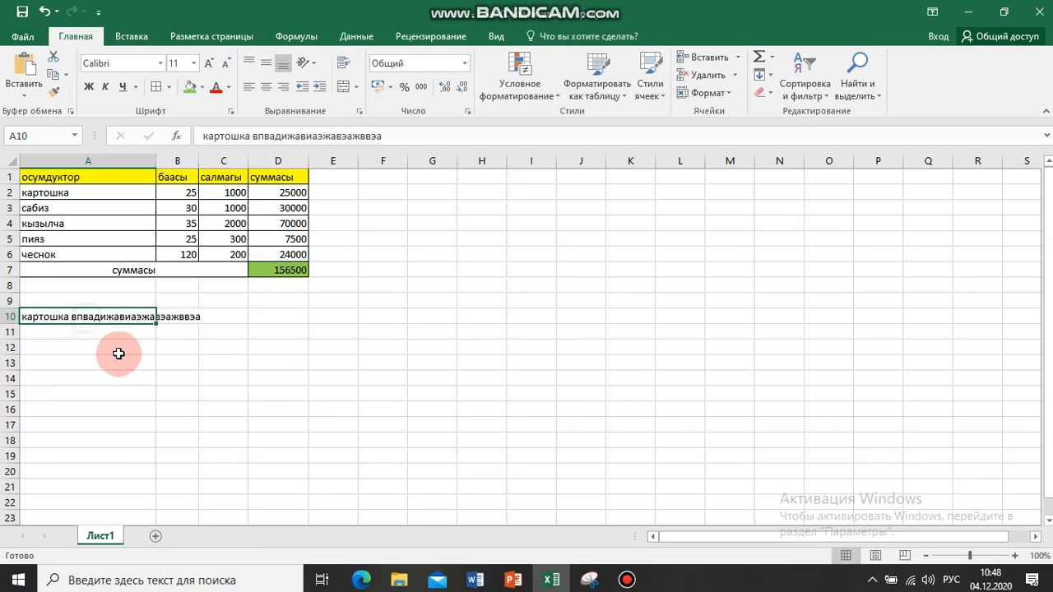
left_click(343, 63)
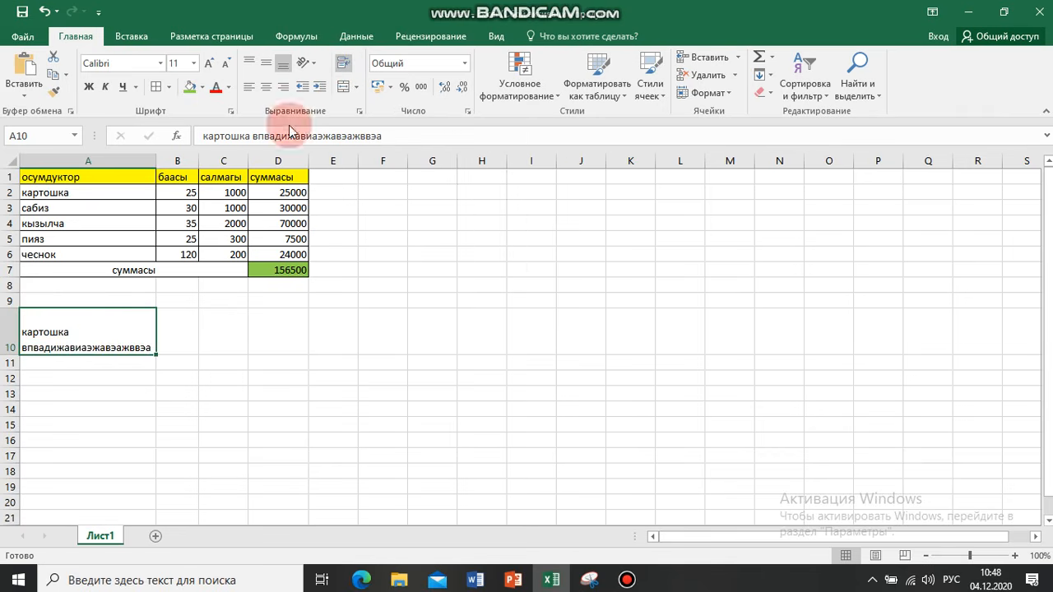
left_click(192, 429)
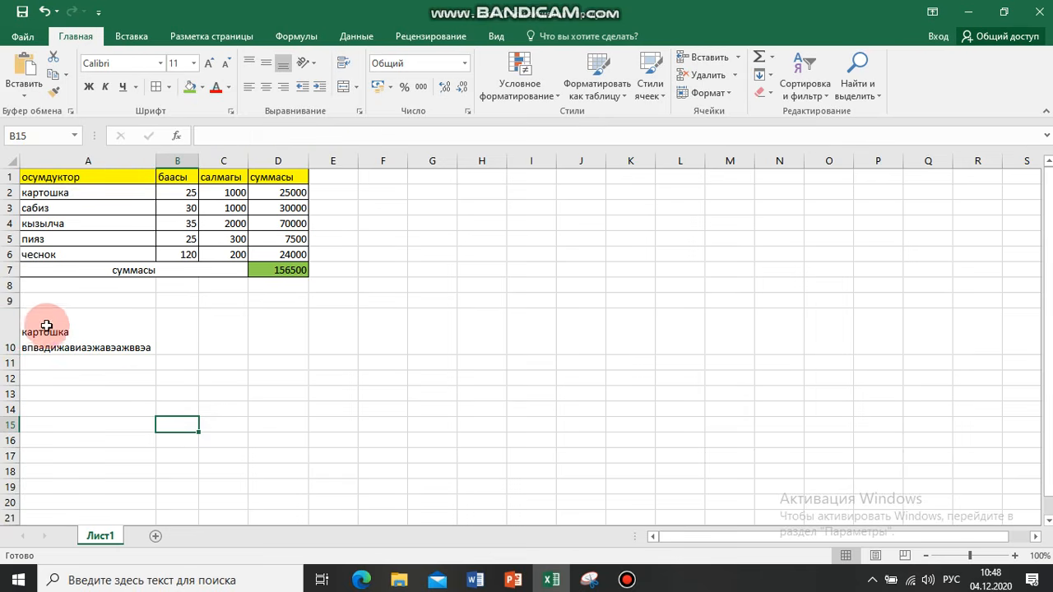
Split the long second word in cell A10 with a space after "впвадижави"
left_click(80, 348)
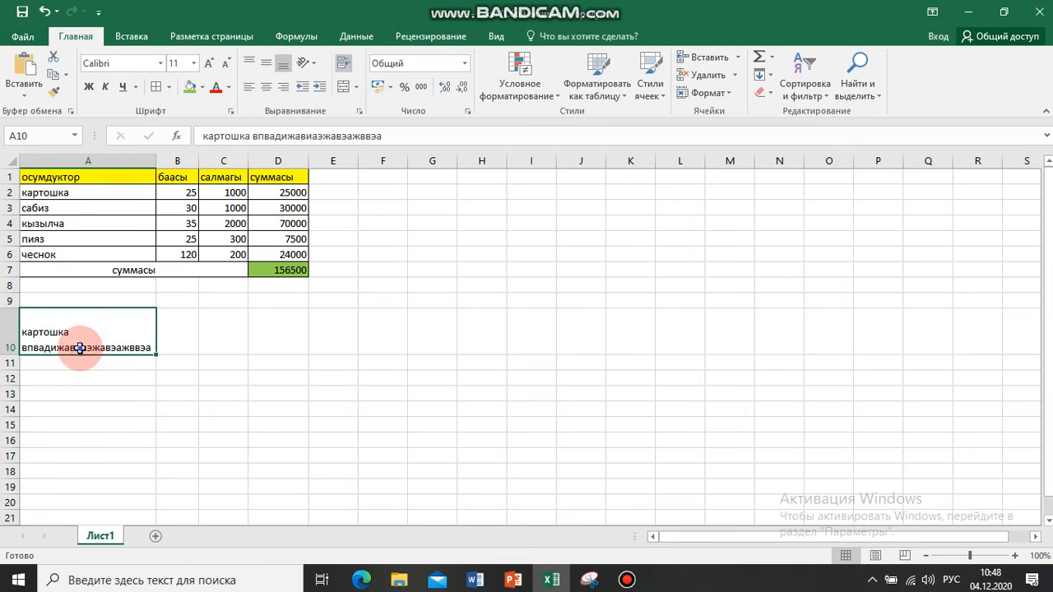
key("alt+Return")
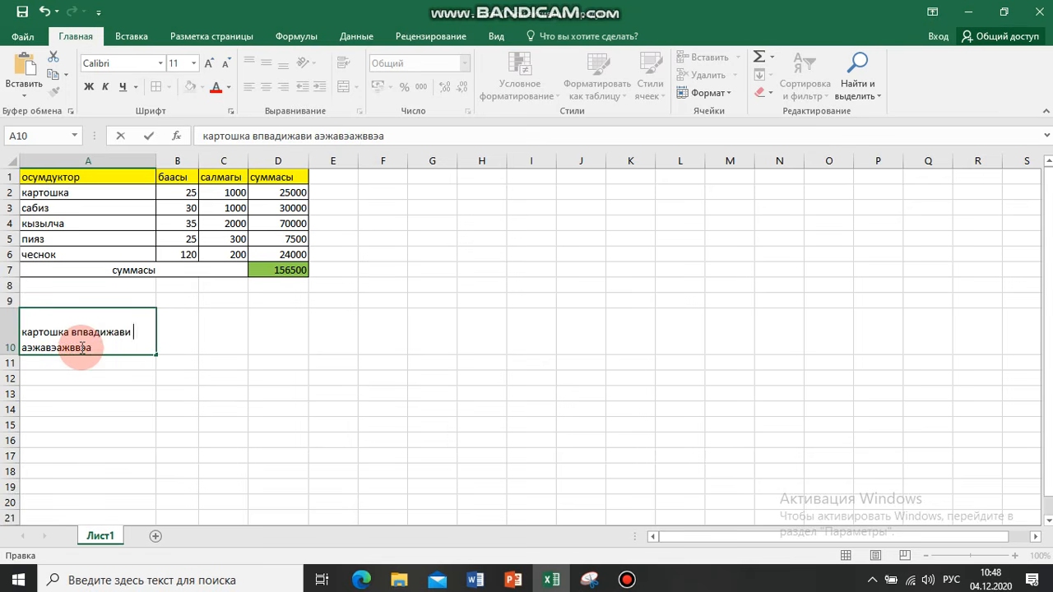
left_click_drag(146, 389, 122, 410)
left_click(76, 323)
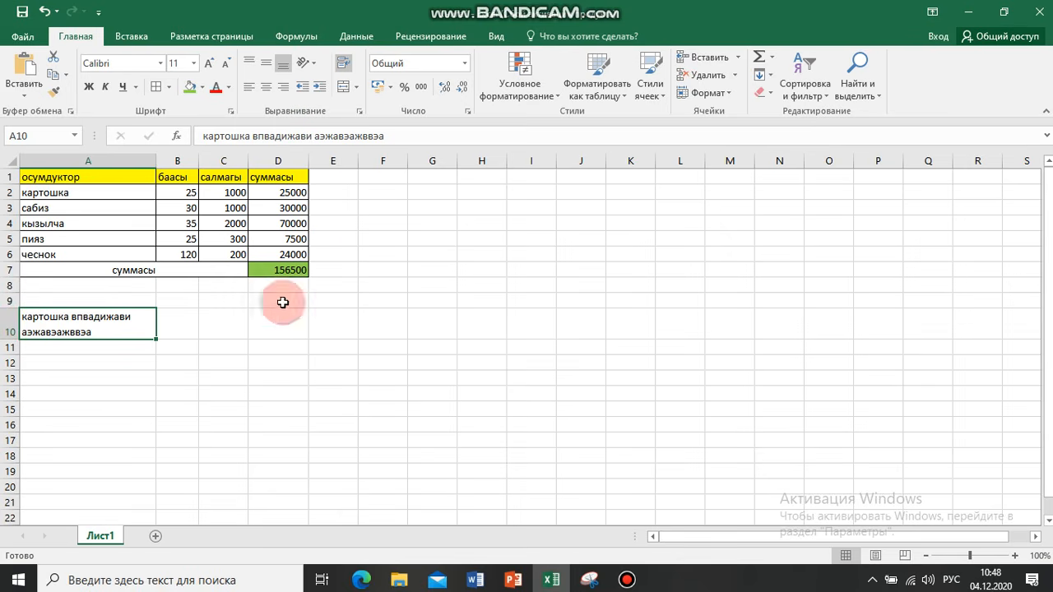
Extend the wrapped text in cell A10 by adding "выаваываываыв" at its end, keeping the space after "картошка"
left_click(91, 387)
left_click(21, 332)
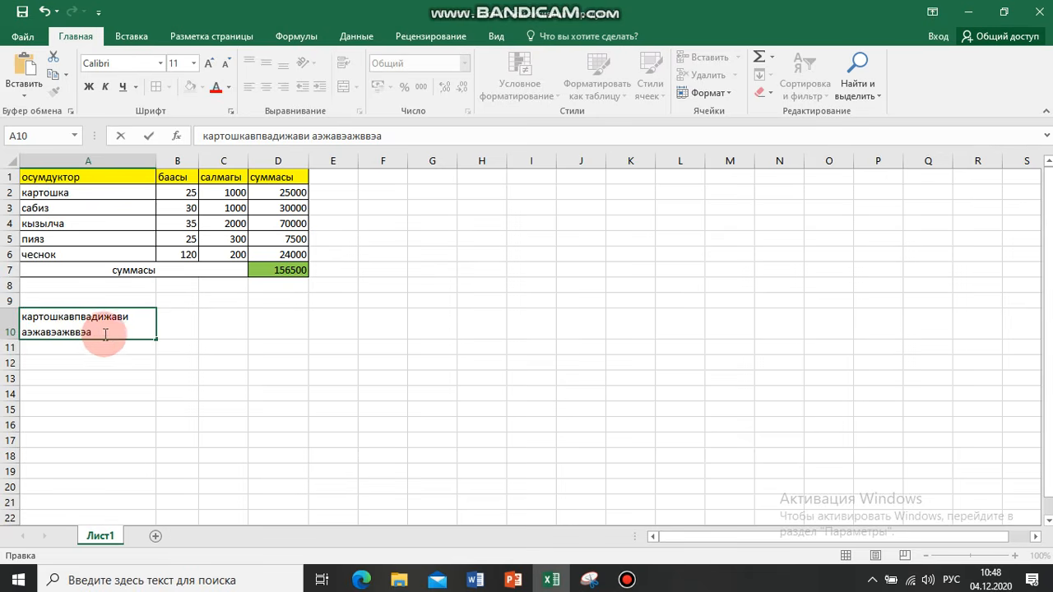
left_click(104, 365)
left_click(88, 330)
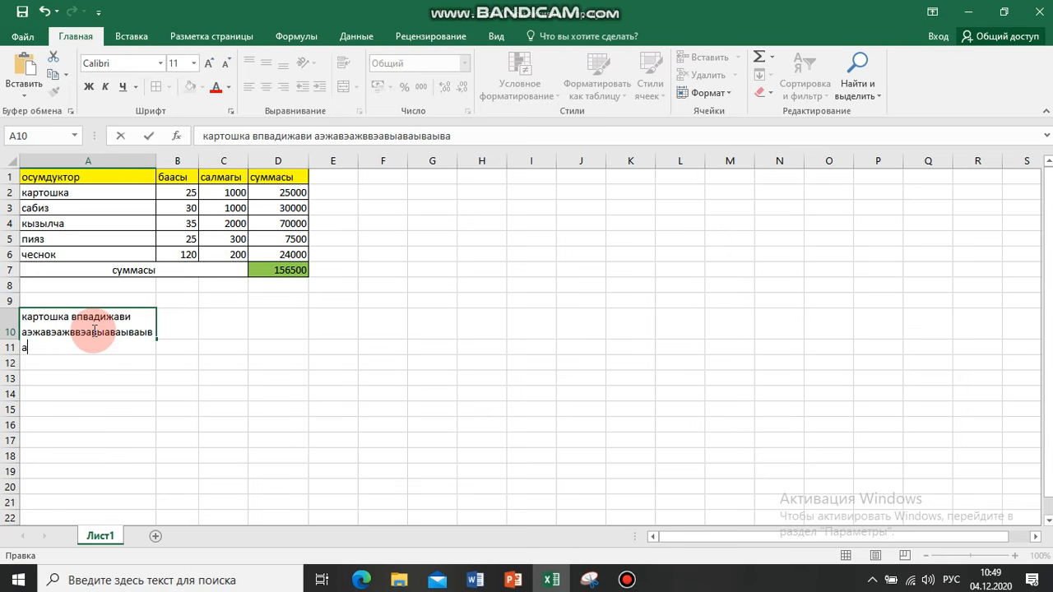
type("ыв")
left_click(129, 395)
left_click(81, 338)
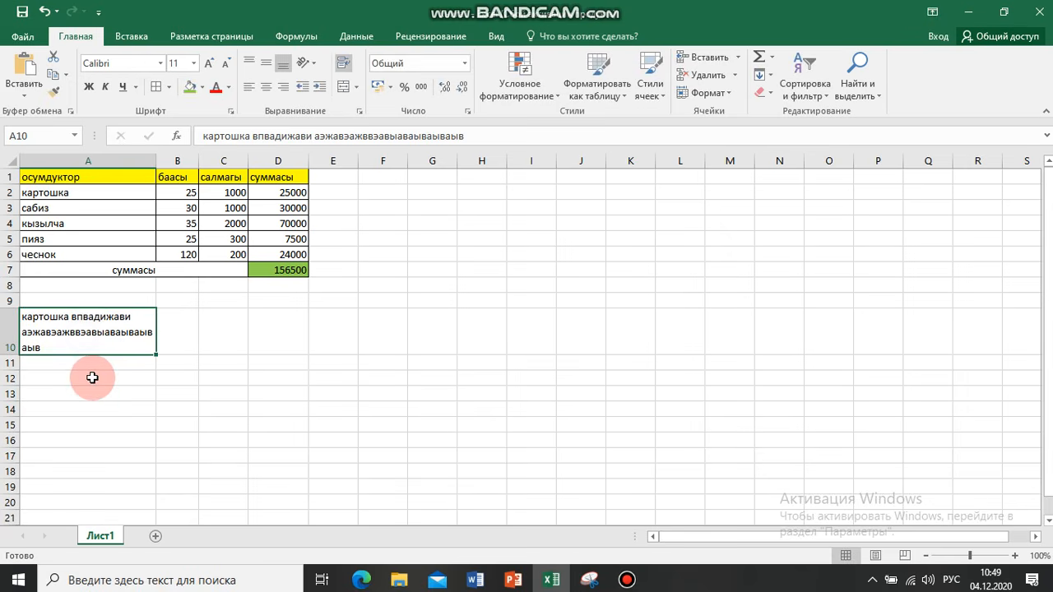
Increase the height of row 10 and align the text in cell A10 vertically to the middle
left_click_drag(9, 355, 9, 383)
left_click(216, 354)
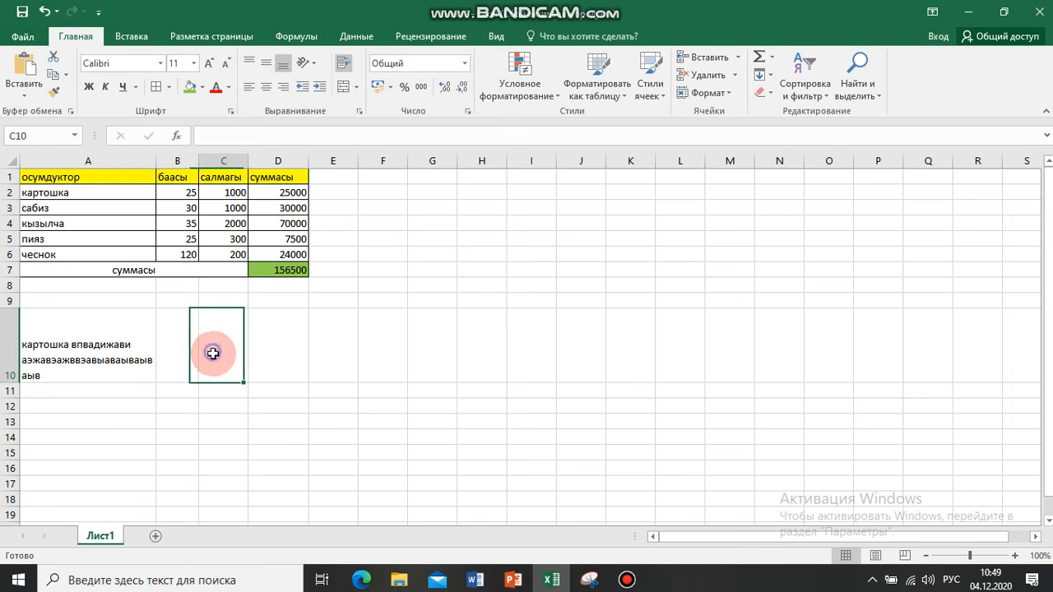
left_click(70, 342)
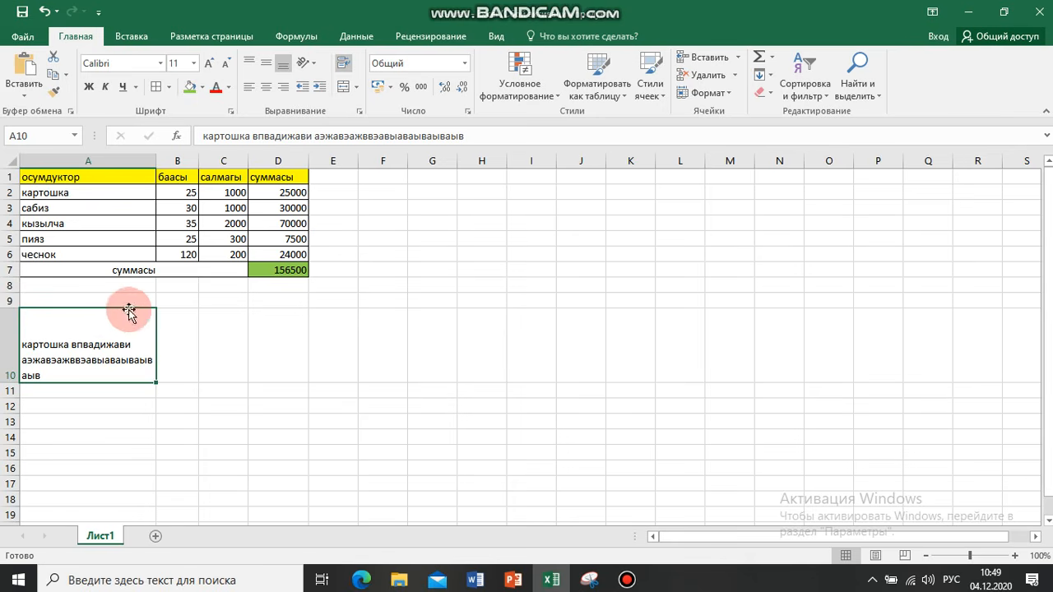
left_click(265, 70)
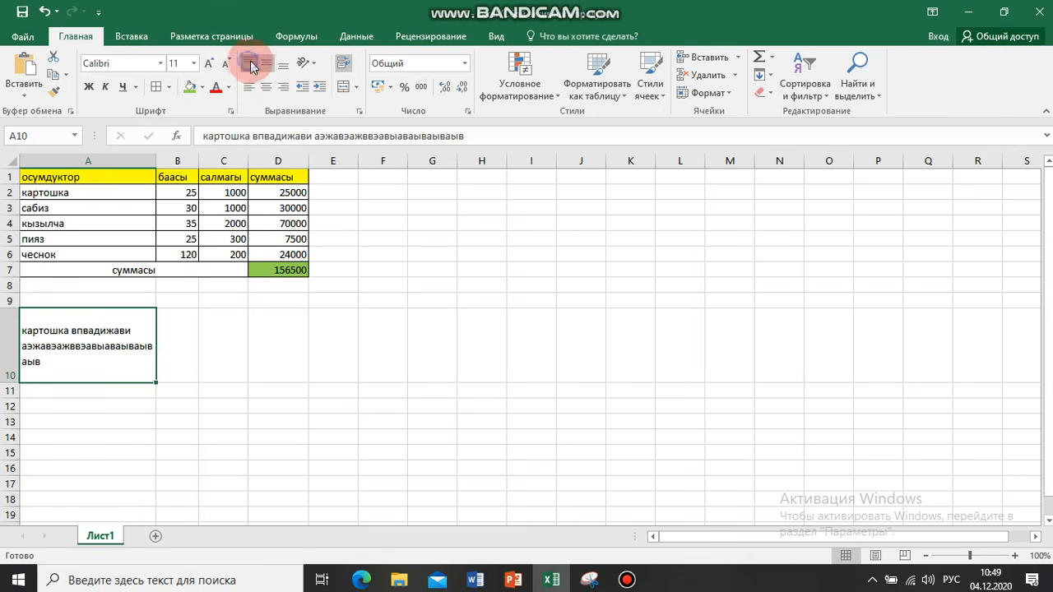
left_click(83, 437)
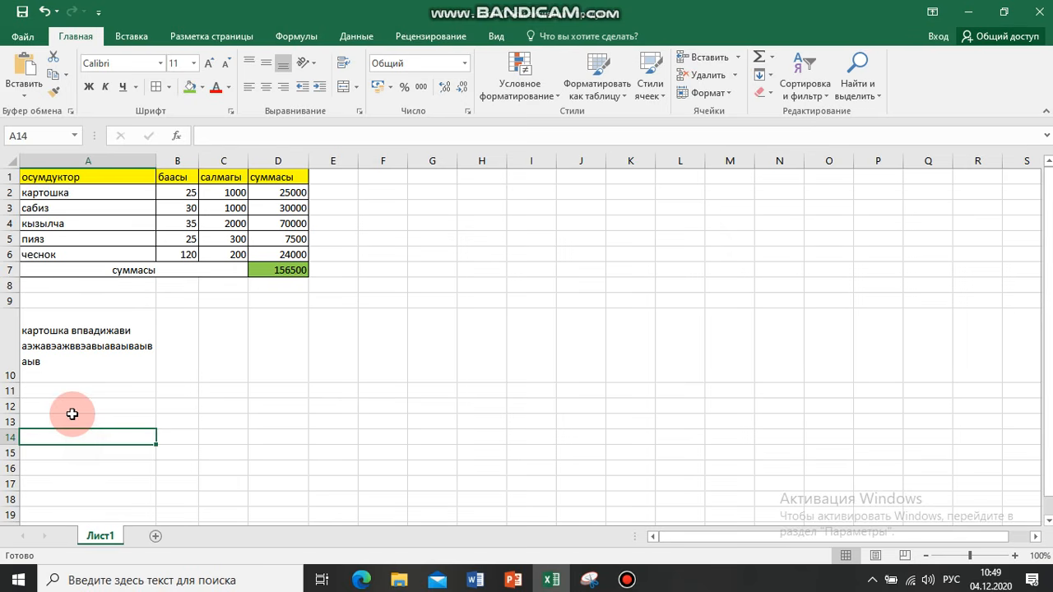
Enter "салмагы киллограм менен" in cell B12 and wrap the text within the cell
left_click(183, 411)
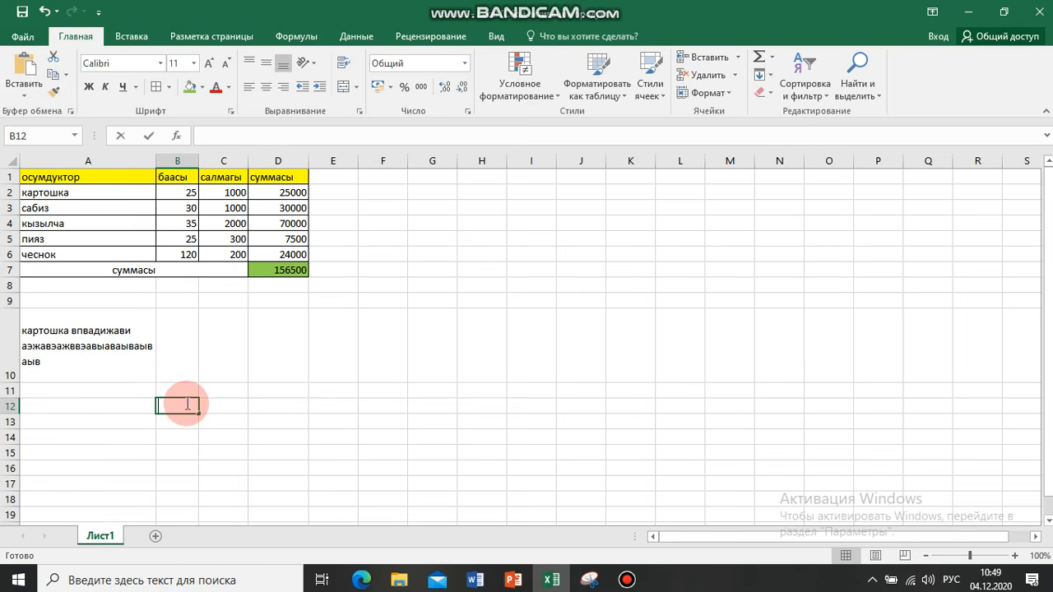
type("салмагы киллограм менен")
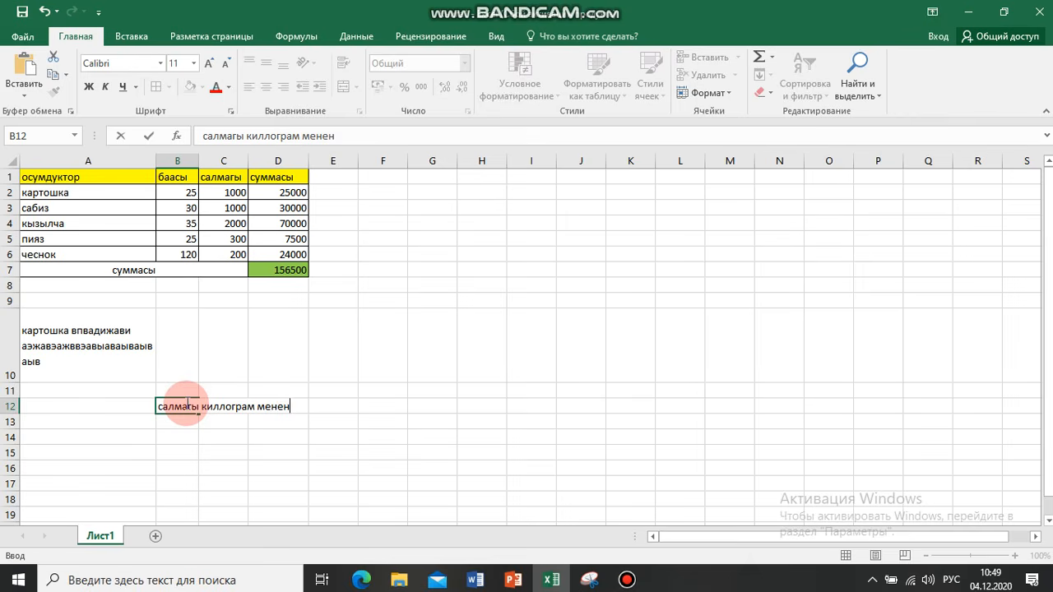
left_click(188, 405)
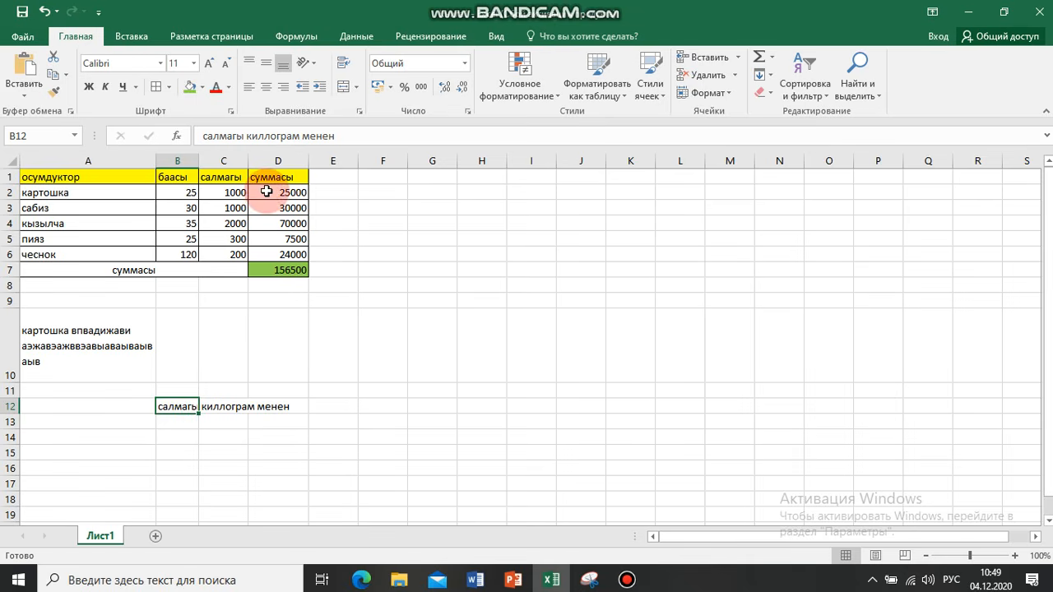
left_click(343, 65)
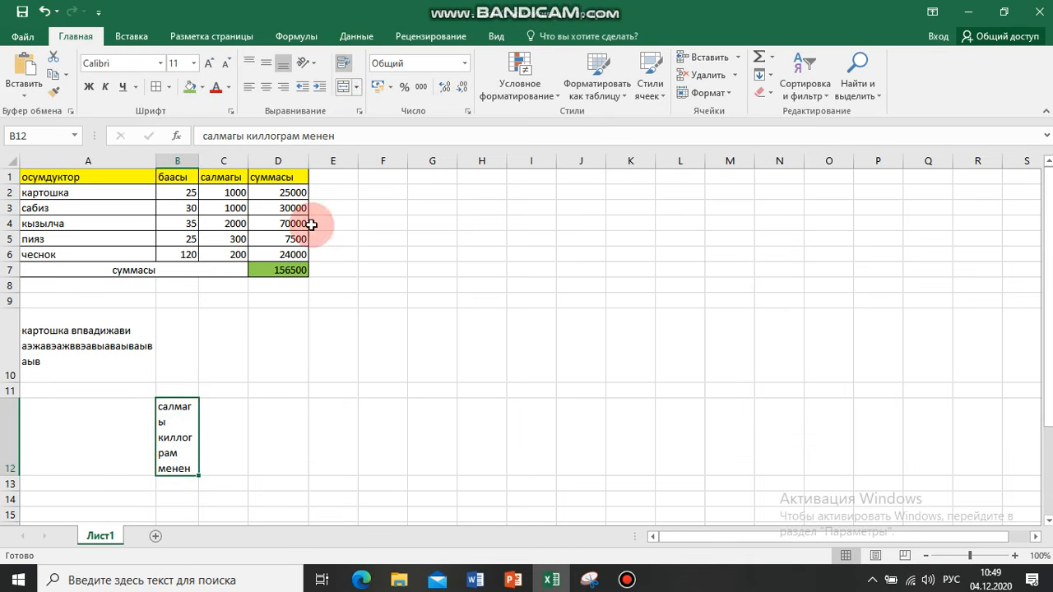
left_click(232, 448)
Rotate the wrapped text in cell B12 upward so it reads vertically from bottom to top
left_click(187, 447)
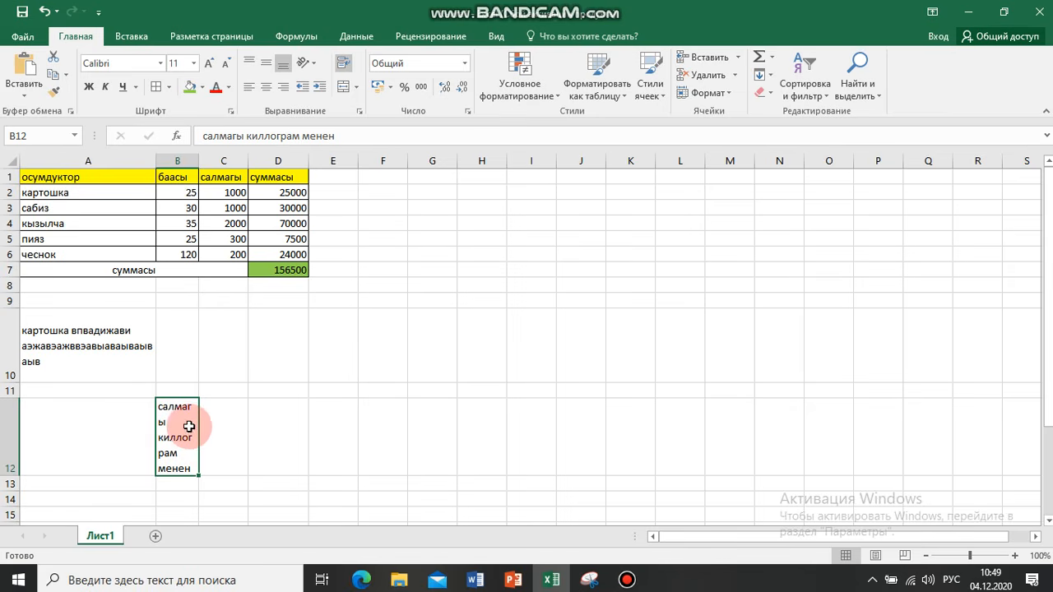
left_click(314, 65)
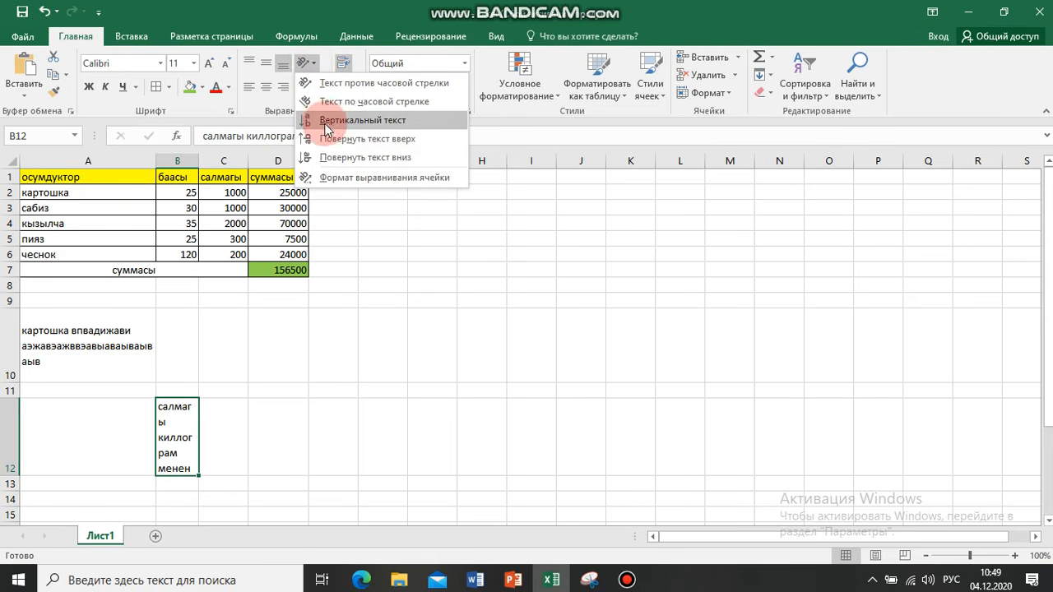
left_click(347, 142)
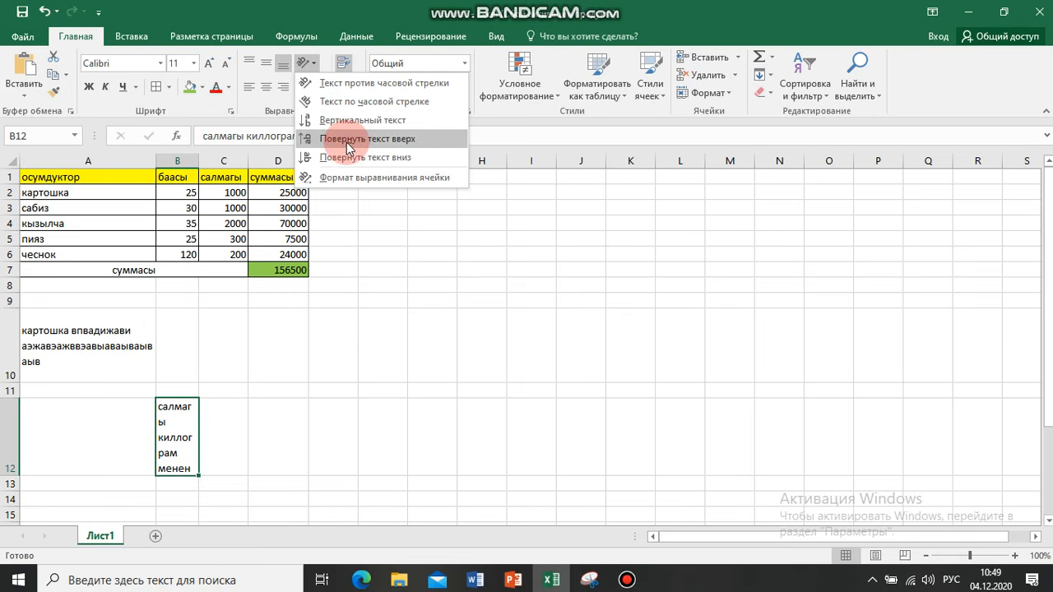
left_click(353, 141)
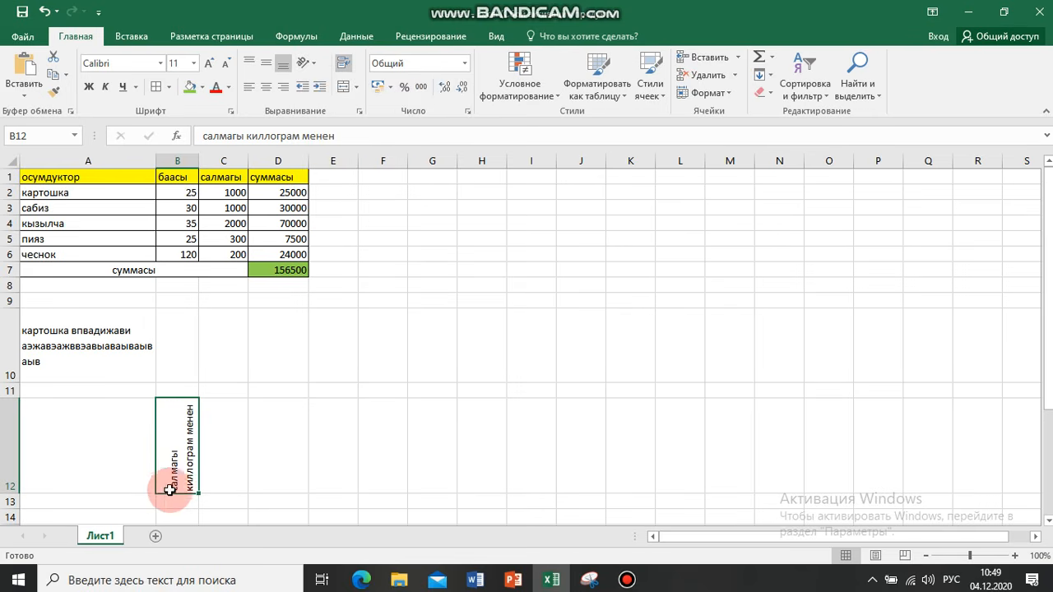
left_click(215, 429)
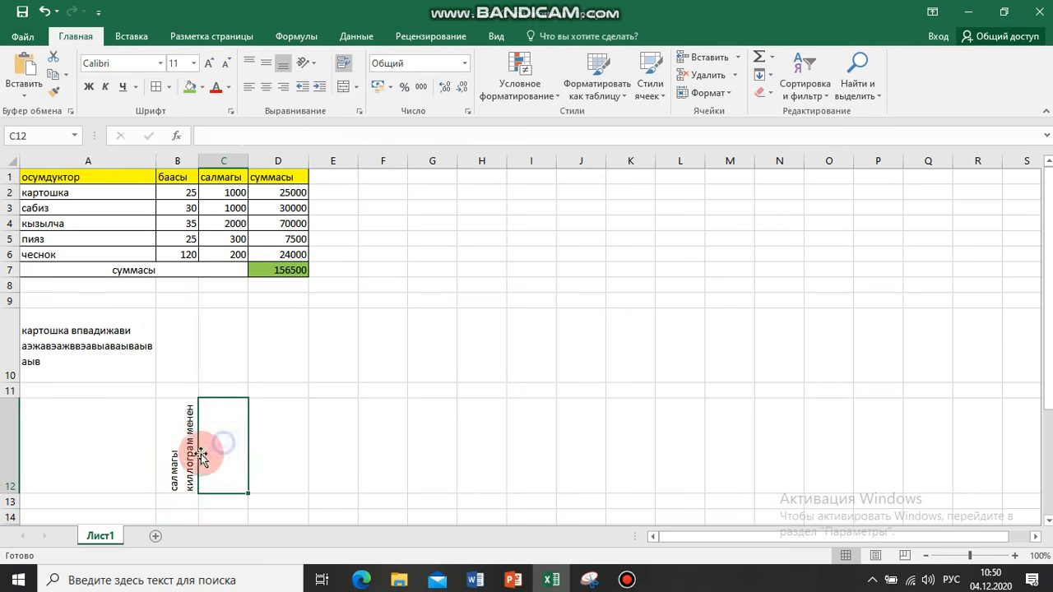
left_click(165, 449)
left_click(219, 430)
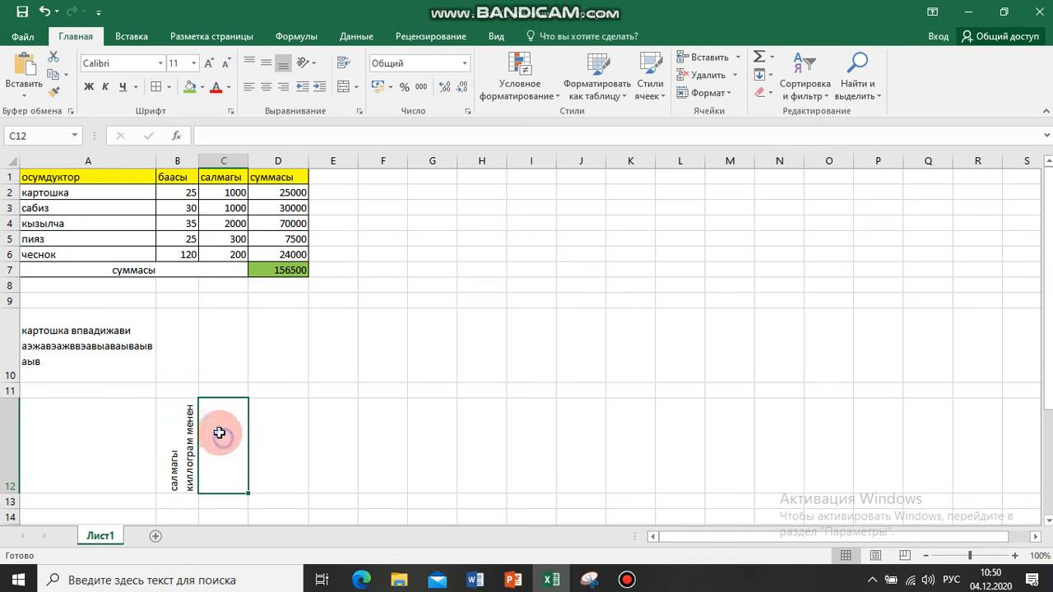
left_click(87, 346)
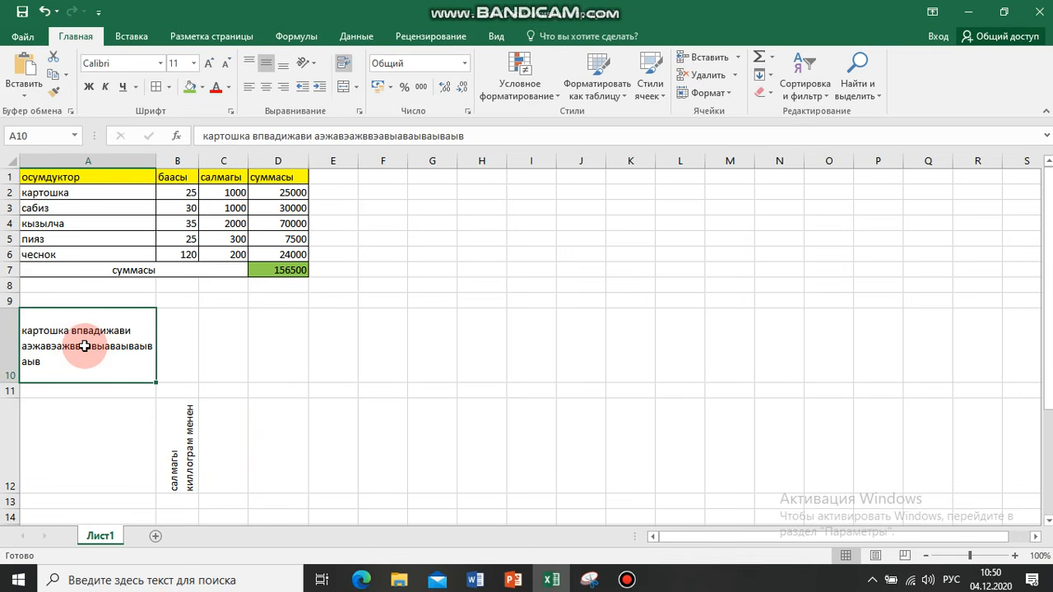